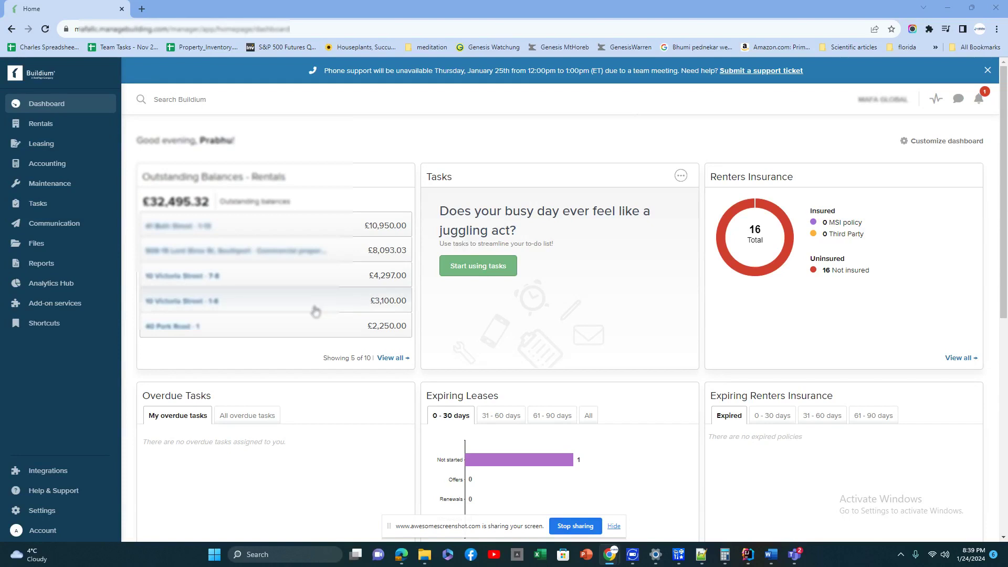
Step: Scroll through the dashboard and bring up the Rentals menu with Properties, Rent roll, Tenants, Rental owners and Outstanding balances
scroll(311, 307, "down", 5)
scroll(291, 264, "up", 3)
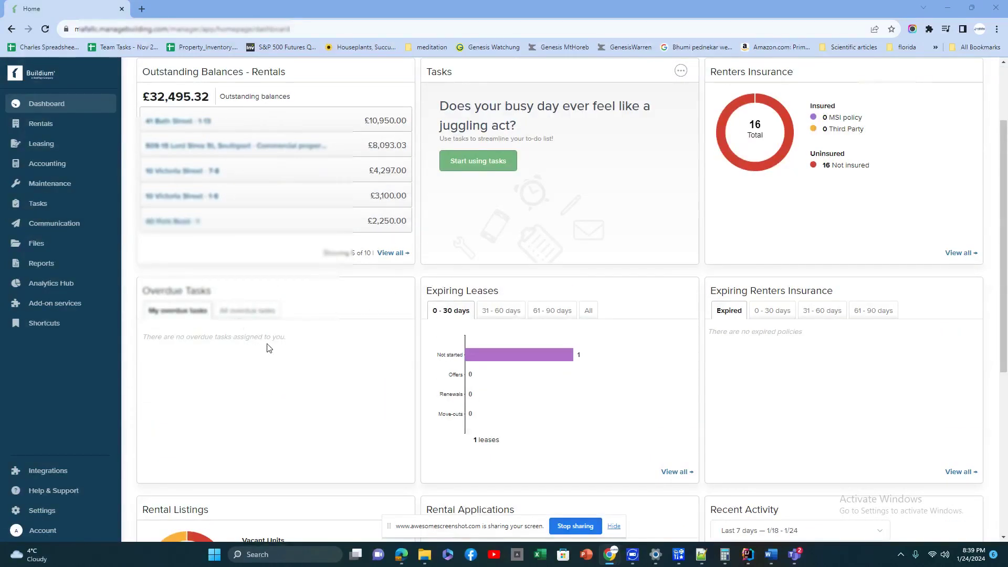
scroll(284, 357, "down", 2)
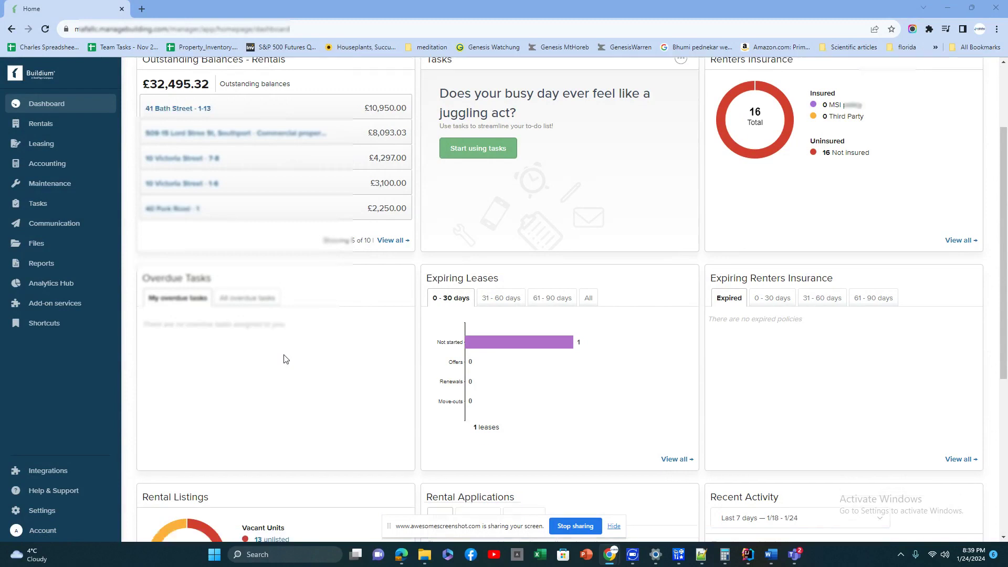
scroll(283, 357, "up", 4)
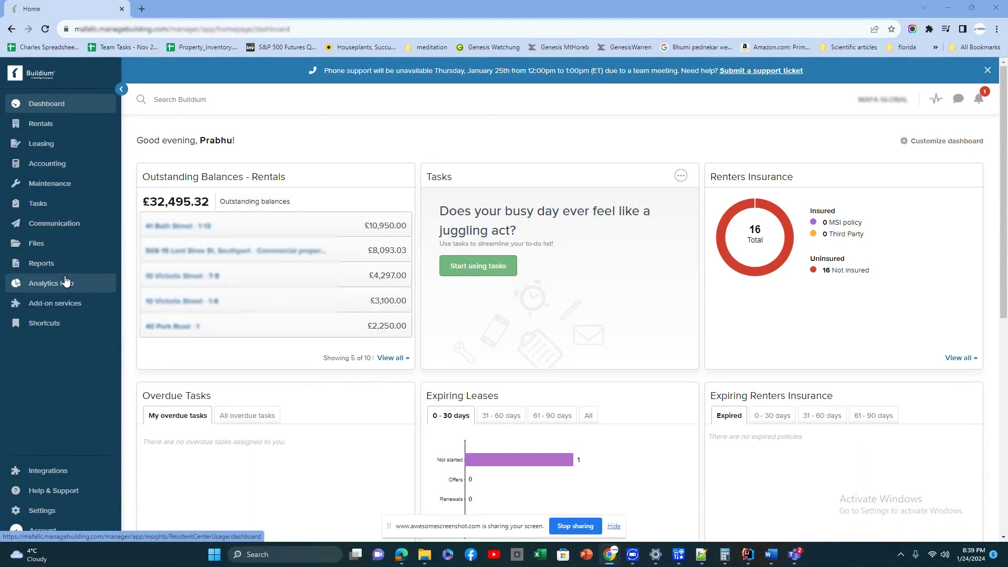
scroll(61, 421, "down", 5)
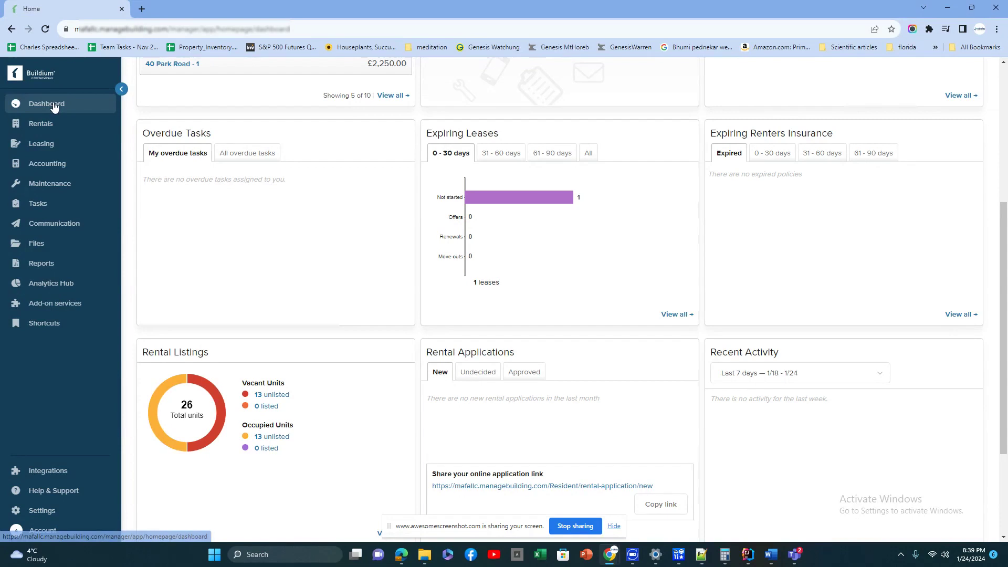
scroll(339, 304, "up", 5)
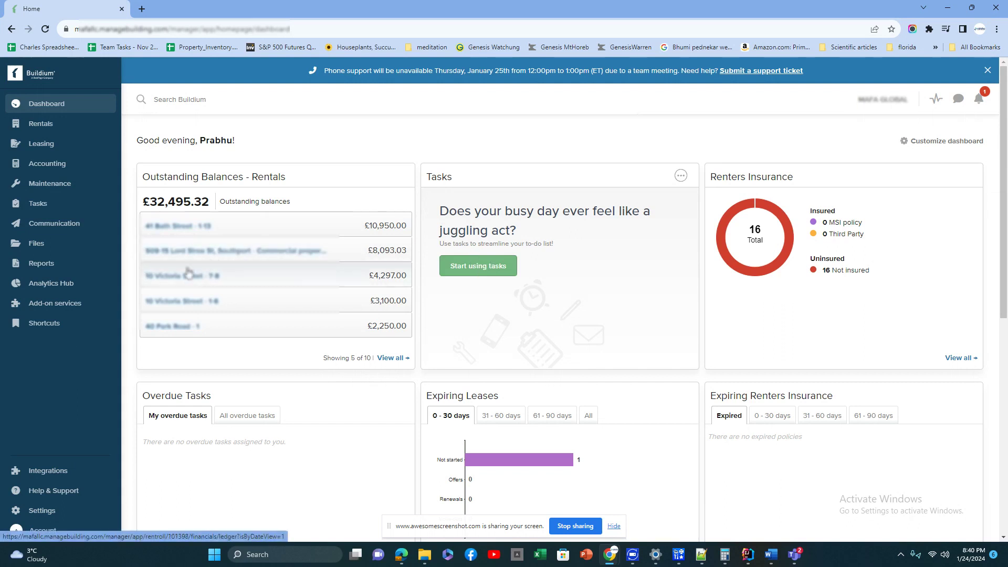
mouse_move(59, 131)
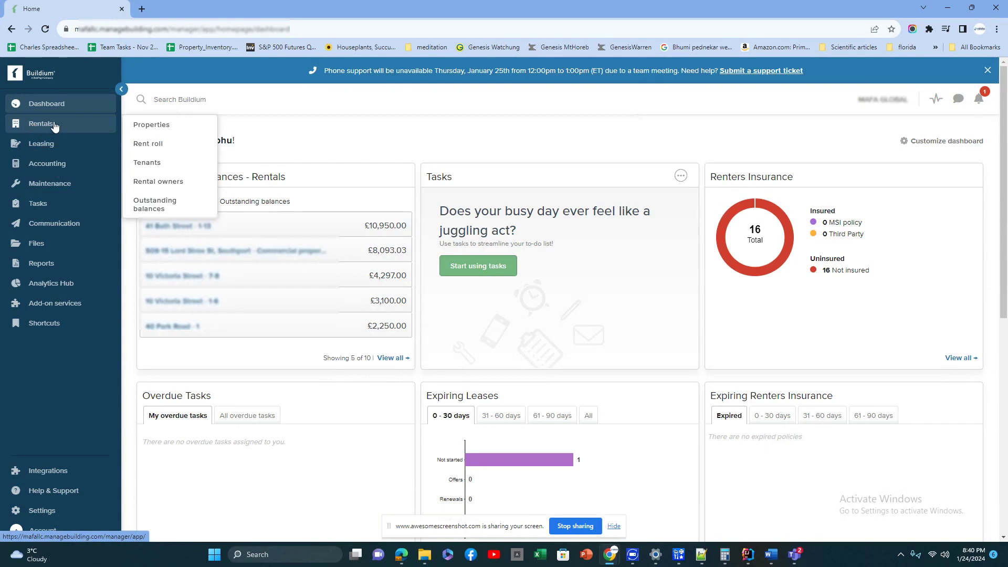
left_click(154, 129)
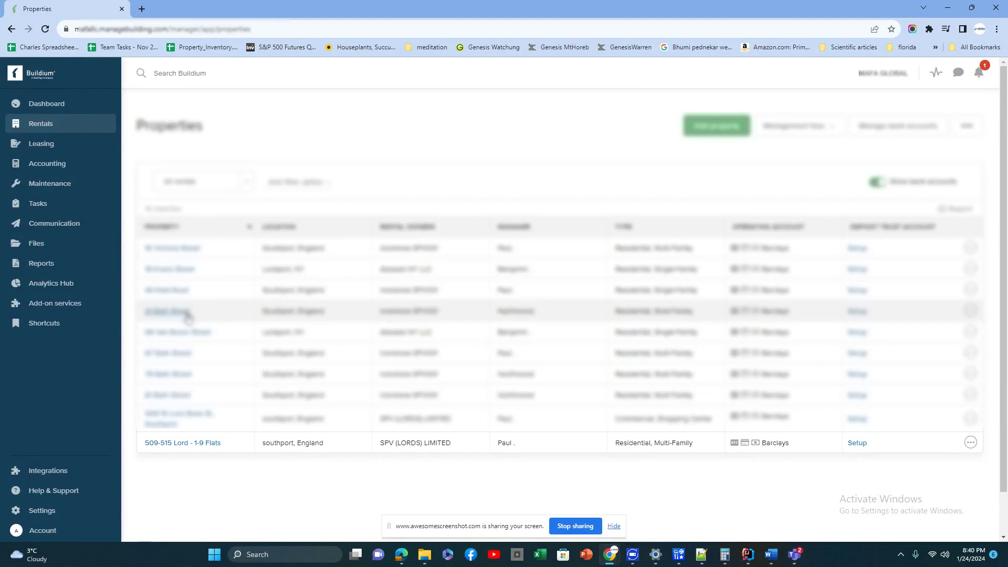
left_click(183, 252)
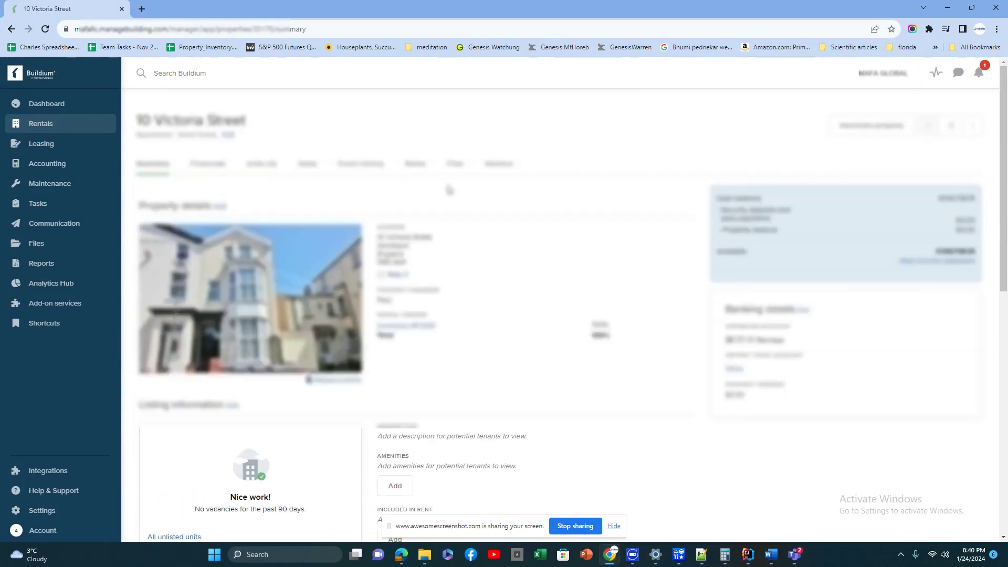
scroll(483, 368, "down", 4)
scroll(483, 367, "up", 4)
Step: Review its Financials, Units, Tasks, Files, Notes and Vendors tabs, ending on Event history
left_click(210, 167)
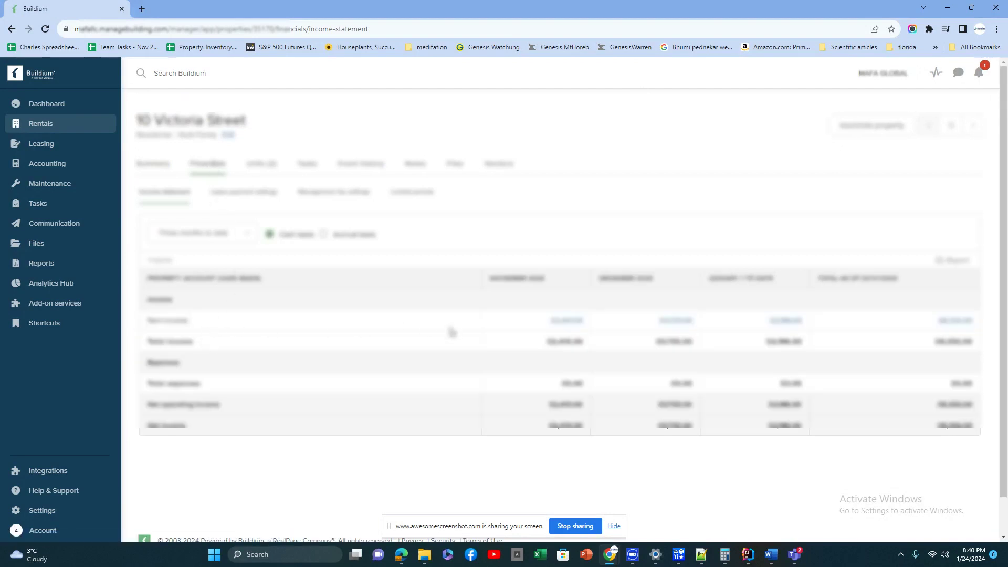
left_click(258, 165)
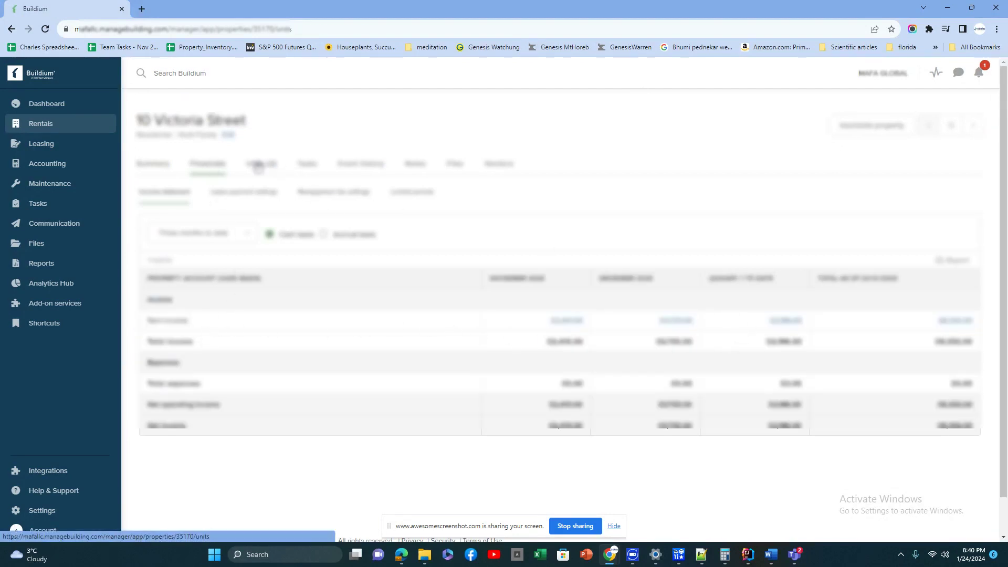
left_click(308, 166)
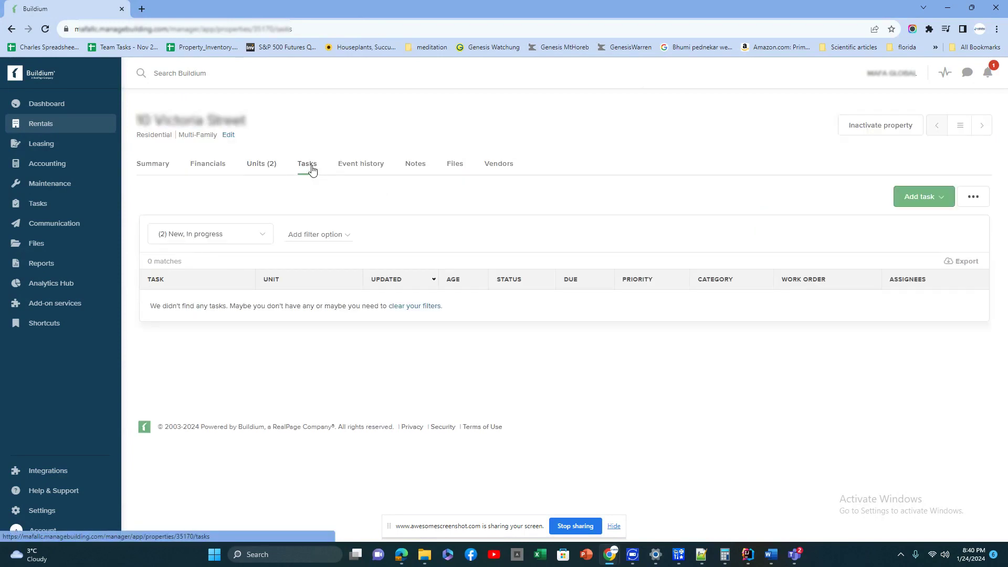
left_click(453, 164)
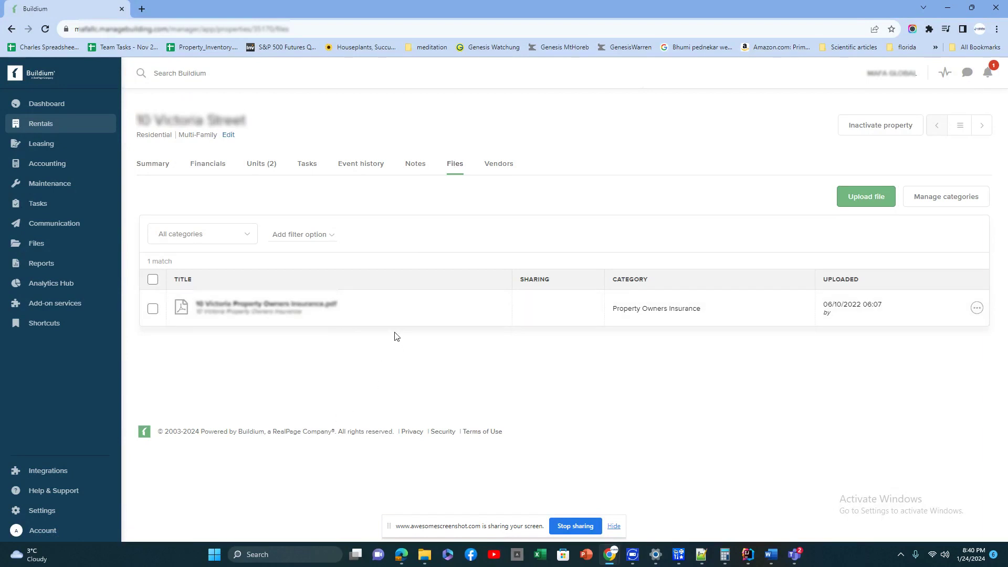
left_click(415, 163)
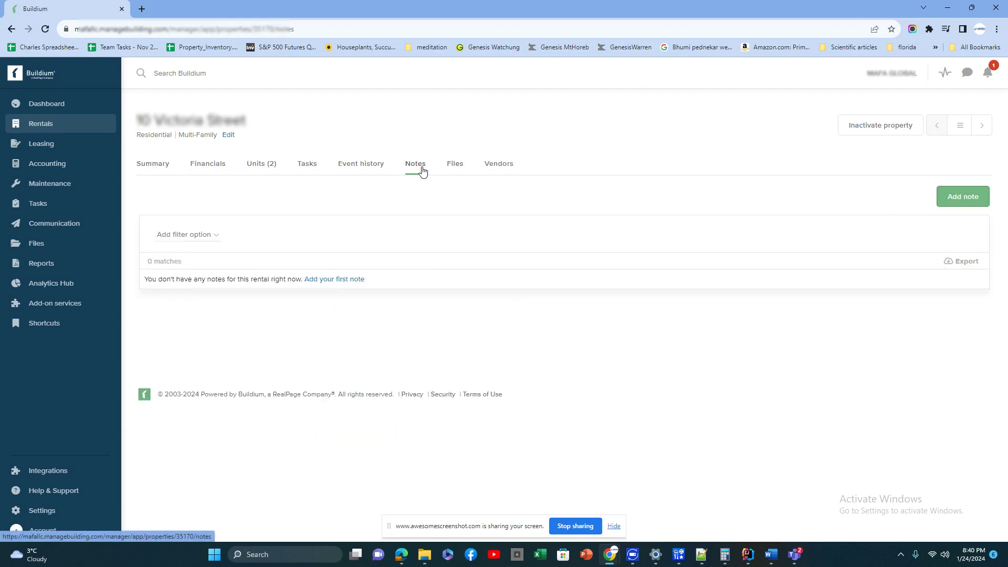
left_click(499, 163)
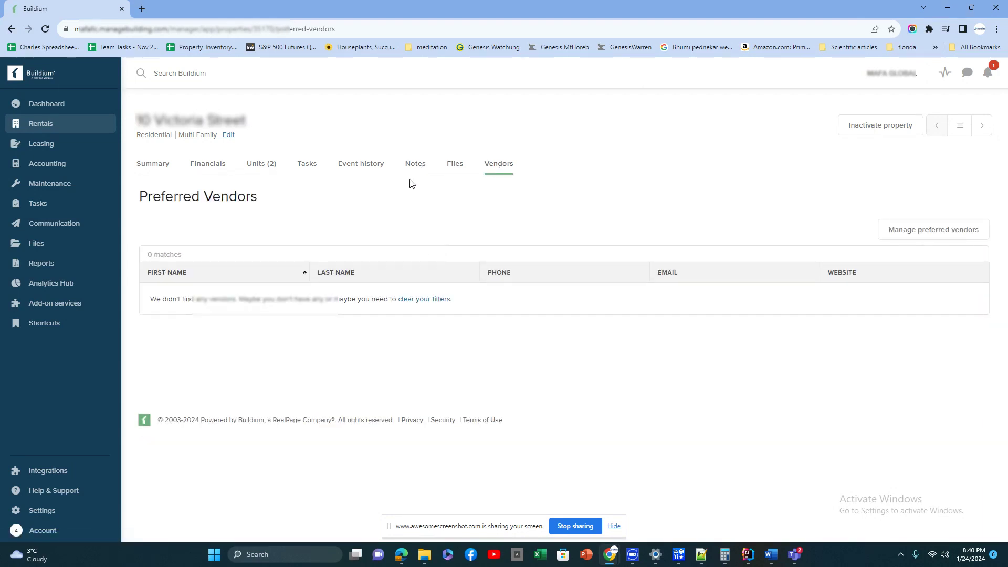
left_click(361, 163)
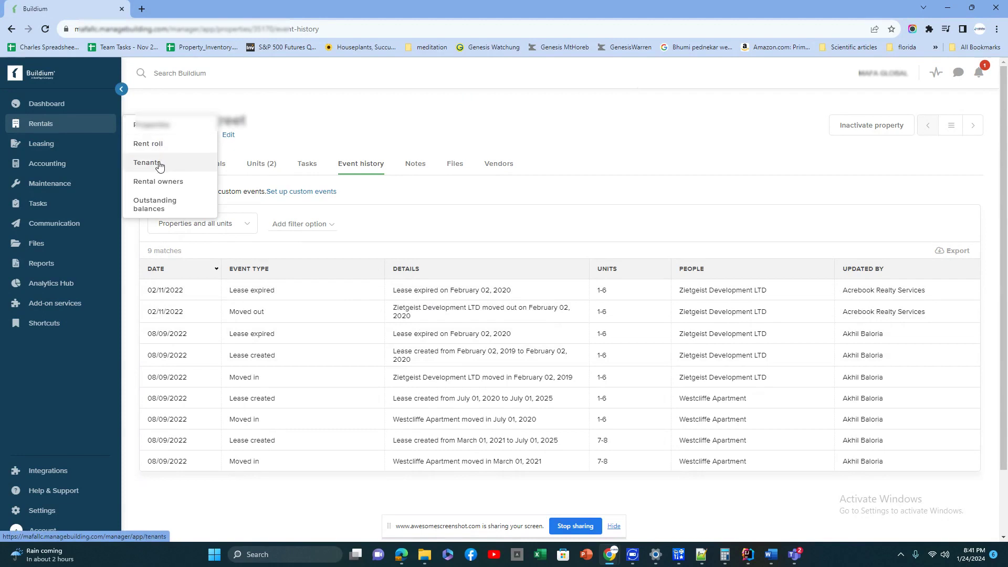
Step: View the rent roll, then switch to the Tenants list
left_click(153, 143)
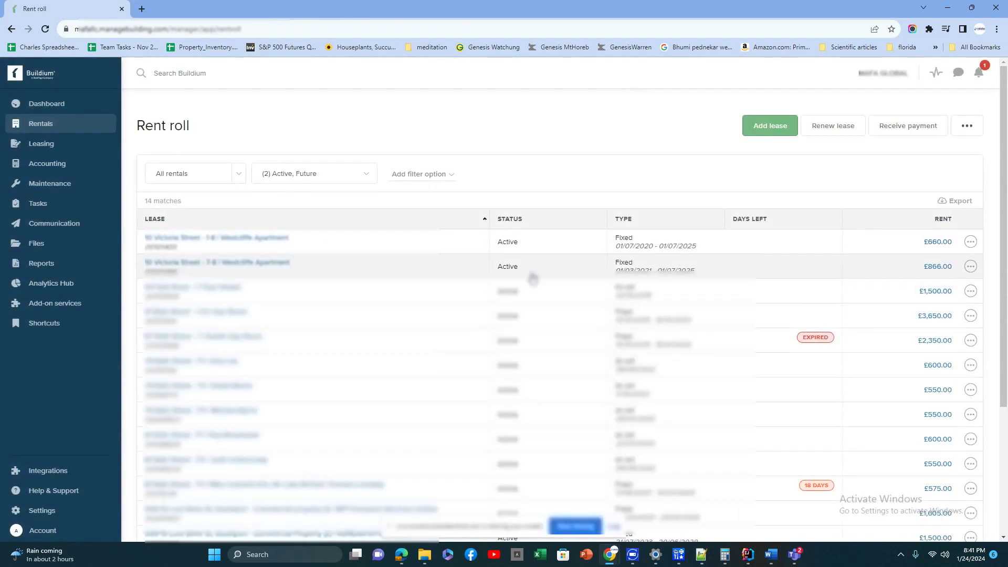
mouse_move(79, 126)
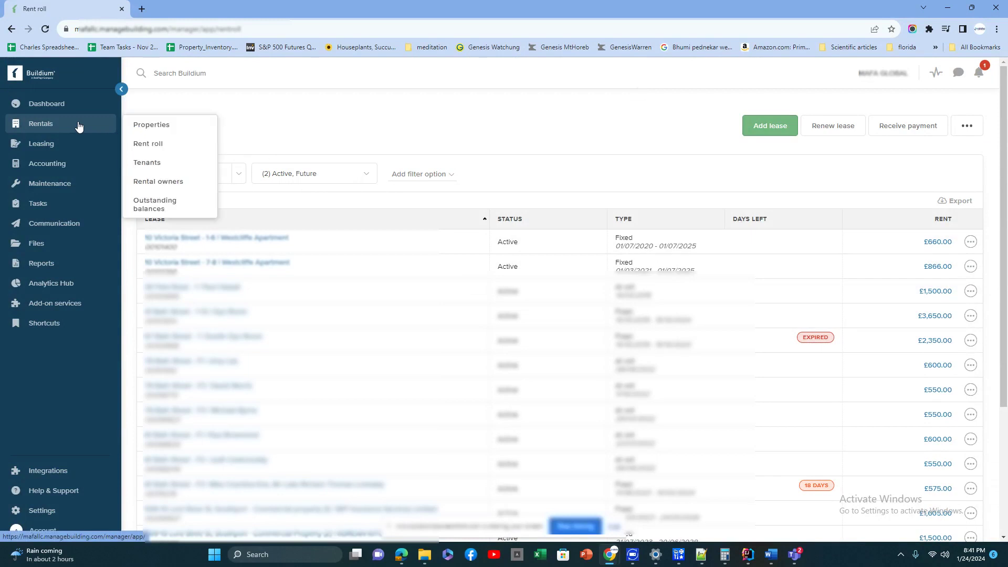
left_click(152, 163)
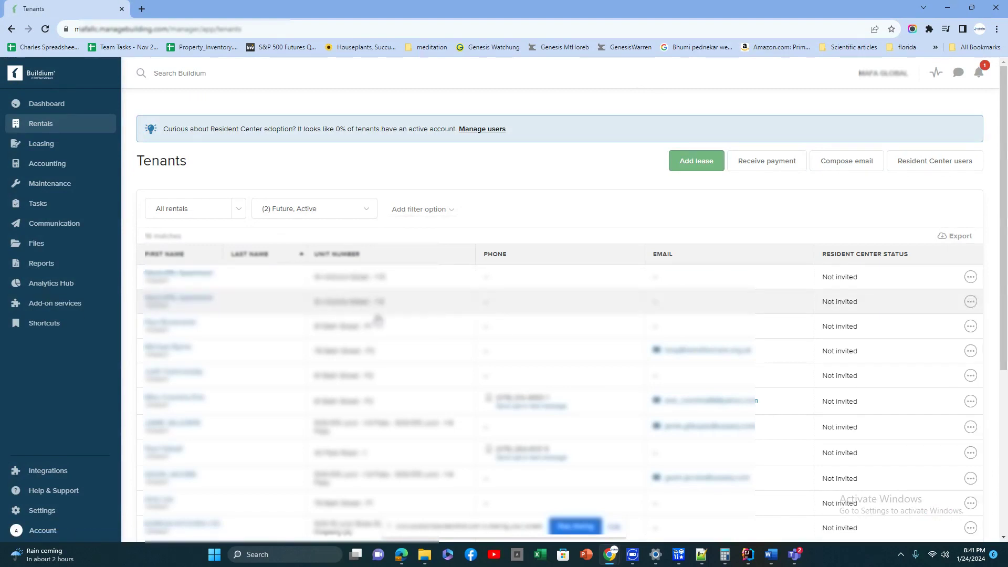
left_click(970, 277)
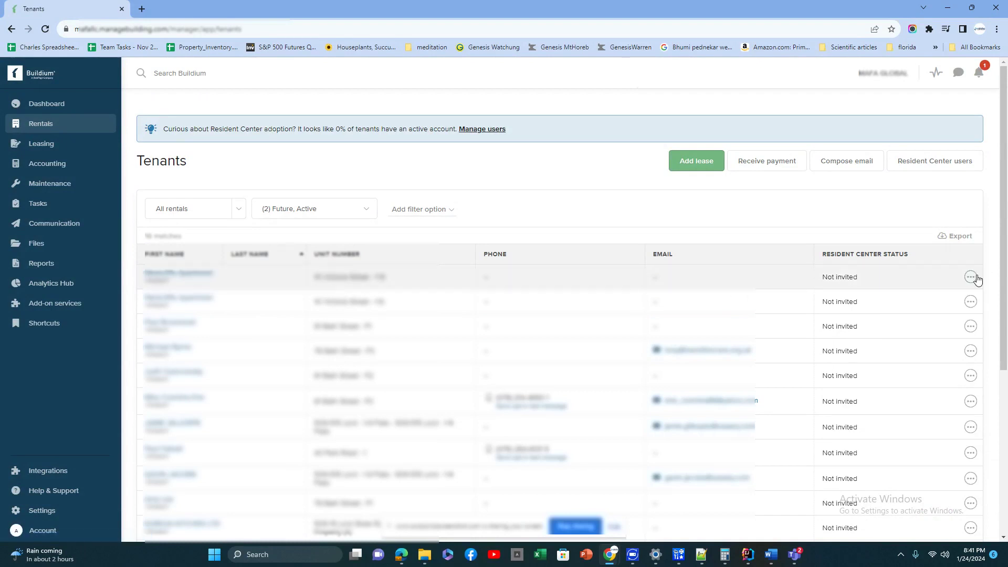
left_click(971, 277)
left_click(925, 332)
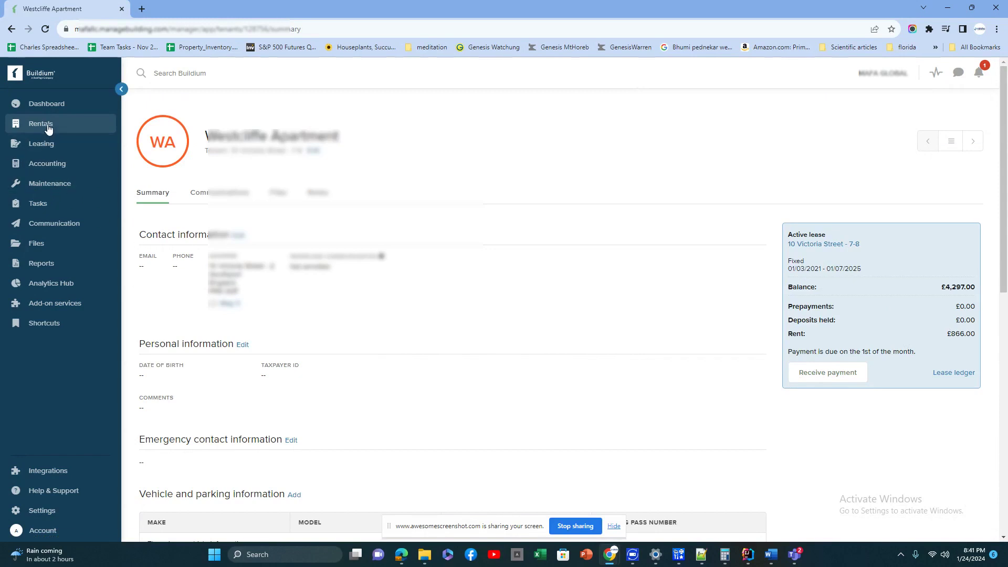
mouse_move(81, 131)
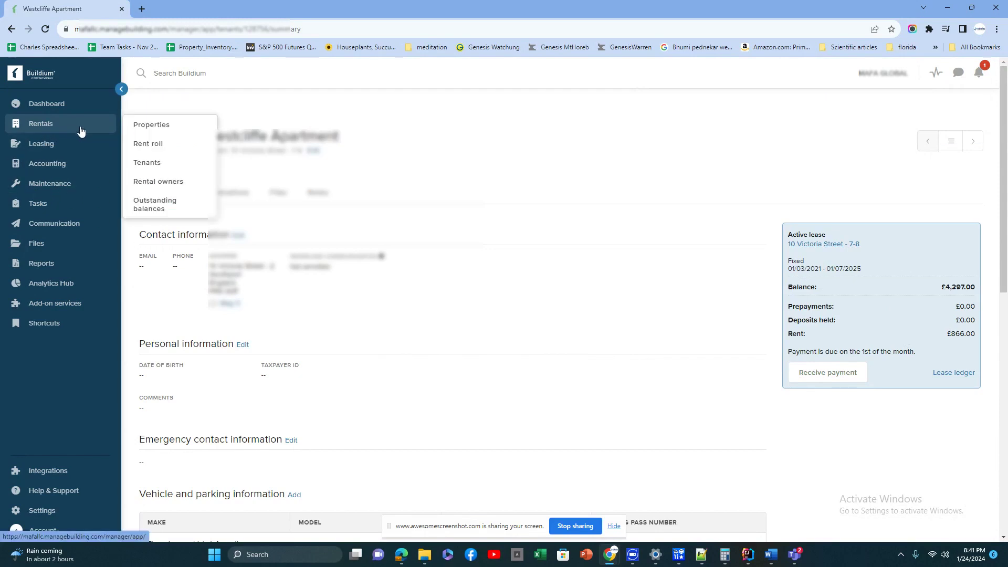
Step: Open the Rental owners list showing its 3 owners
left_click(155, 184)
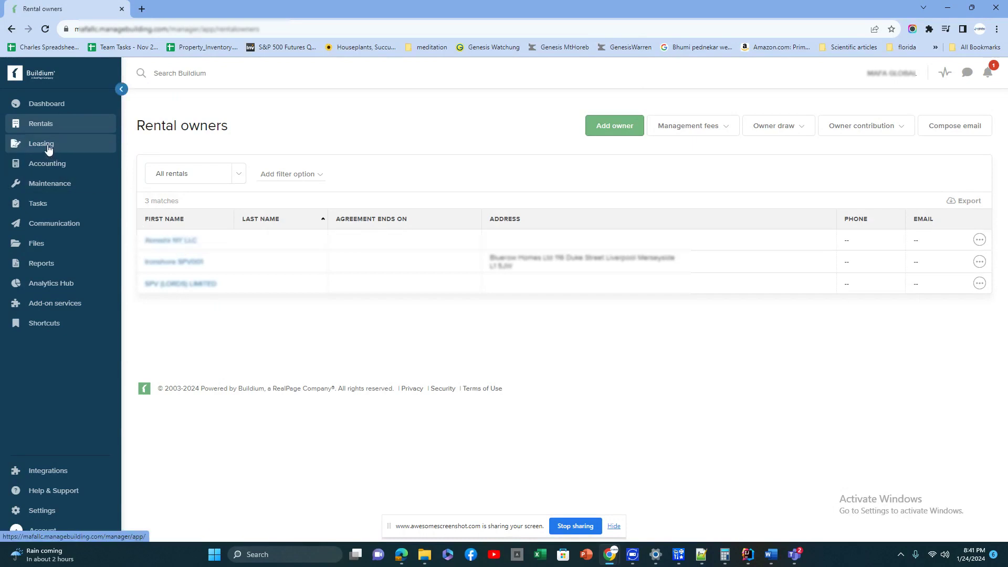
mouse_move(49, 150)
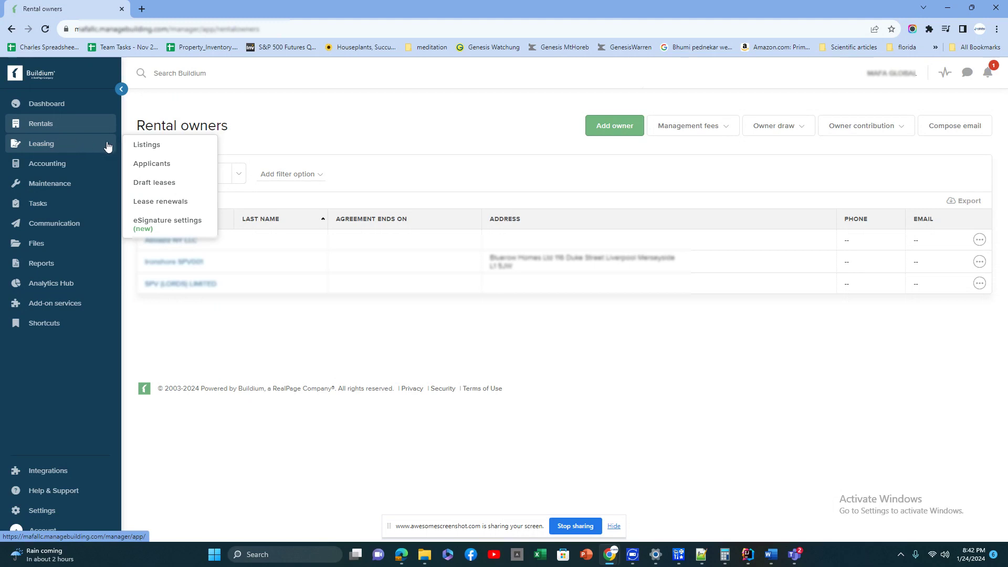
Step: Open Leasing > Listings, which shows 0 listed units
left_click(140, 147)
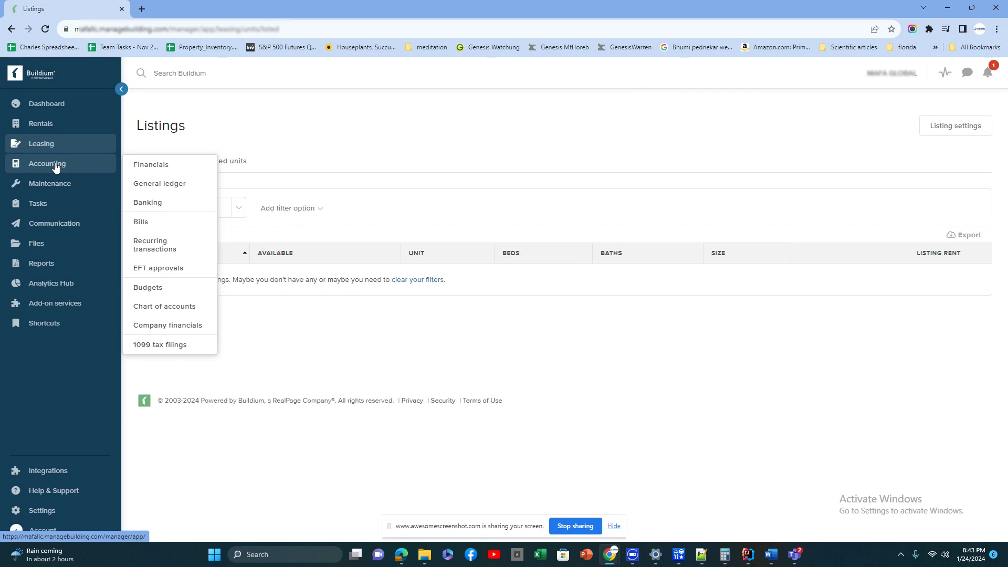
Step: Run cash-basis financials for all 8 properties and expand 10 Victoria Street's income and expenses
left_click(170, 175)
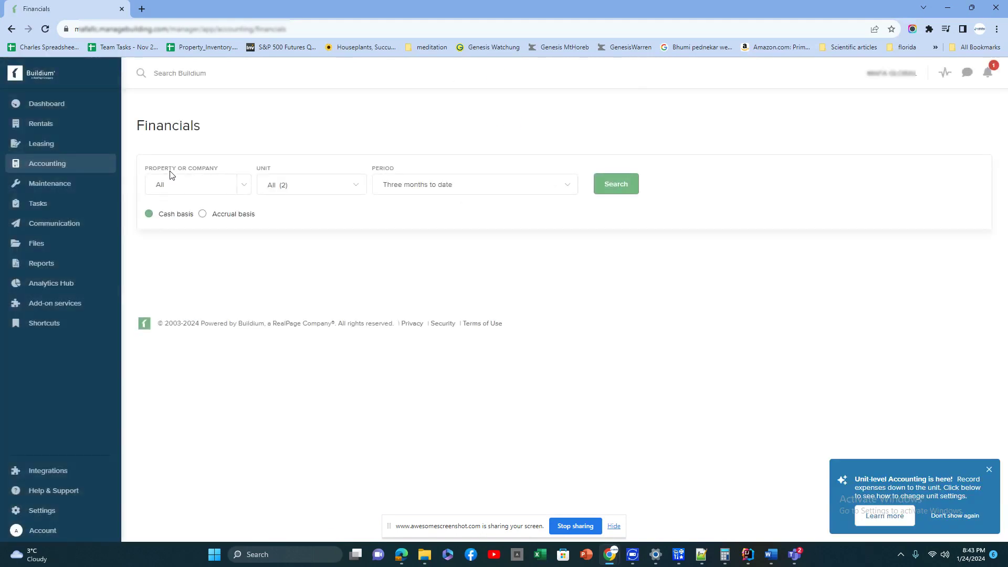
left_click(618, 188)
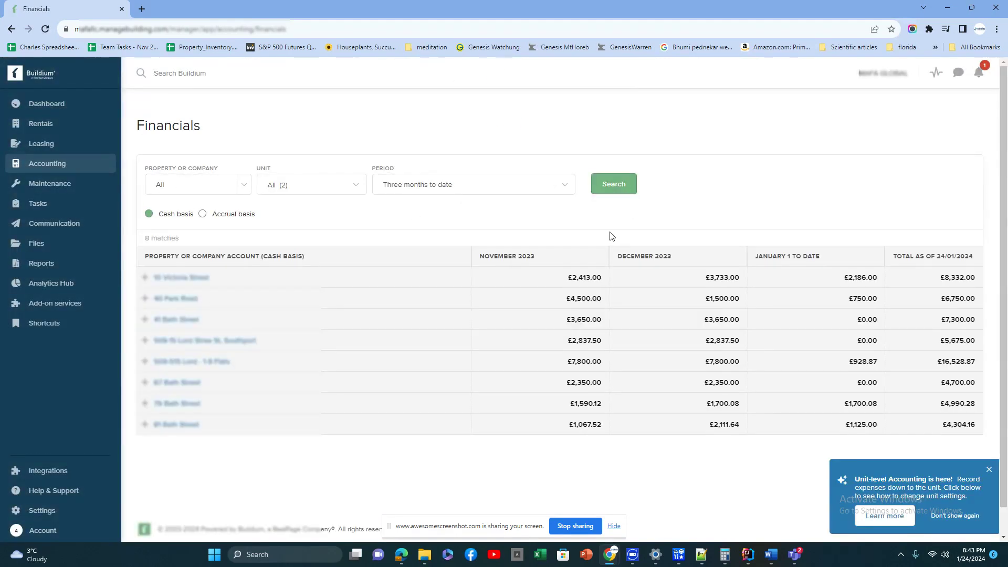
left_click(174, 281)
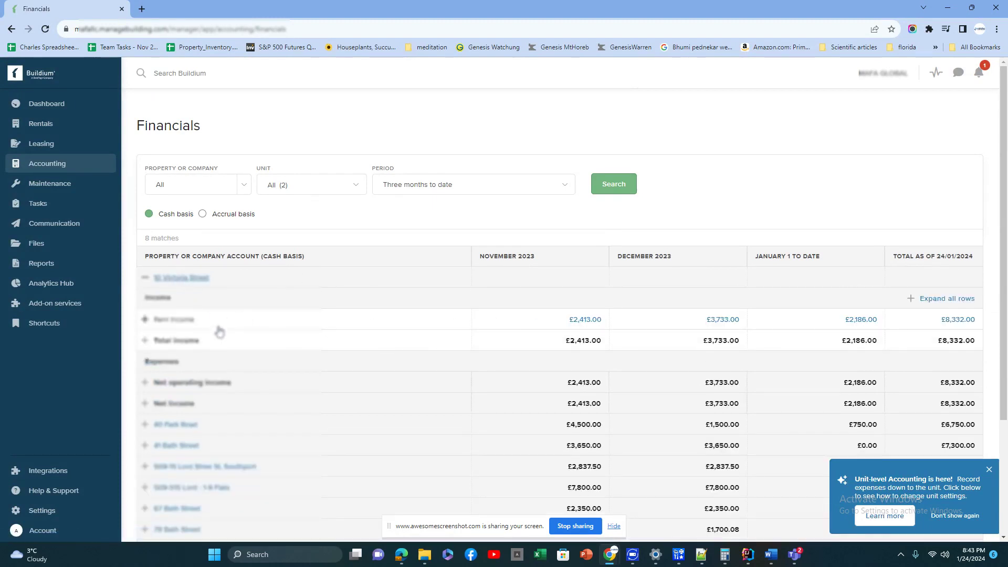
left_click(185, 280)
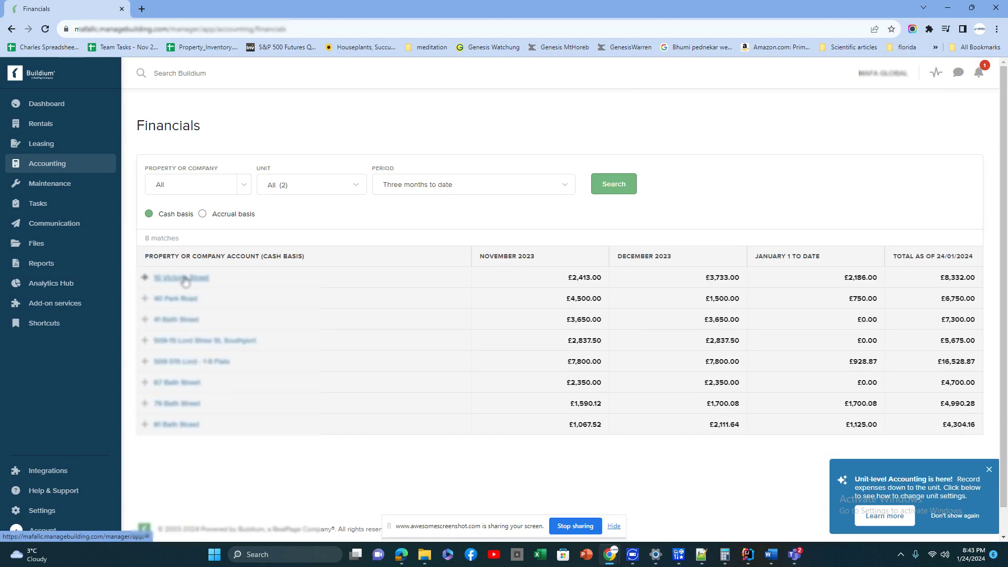
left_click(185, 281)
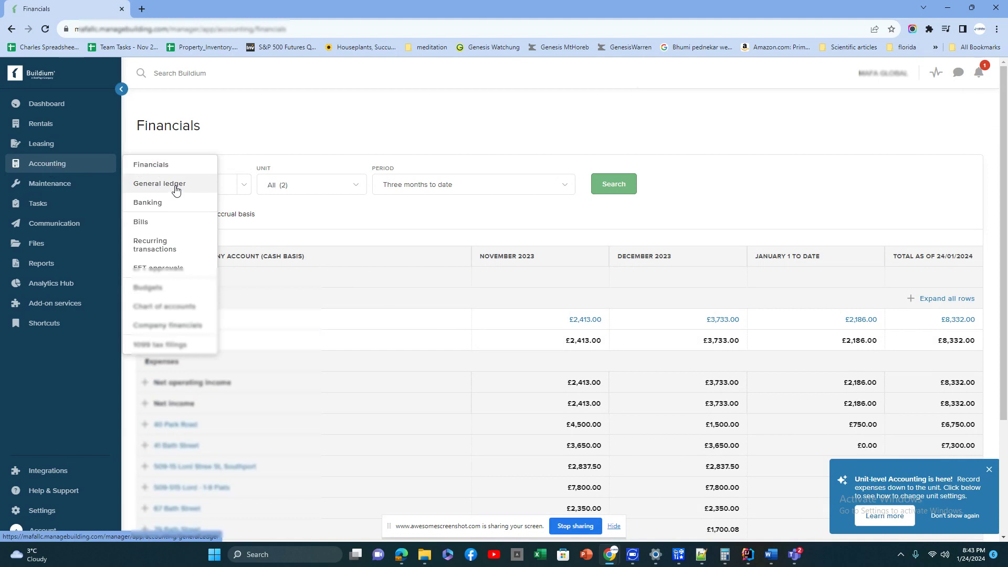
Step: In the general ledger, limit results to one property and set the date range to Last Year
left_click(176, 190)
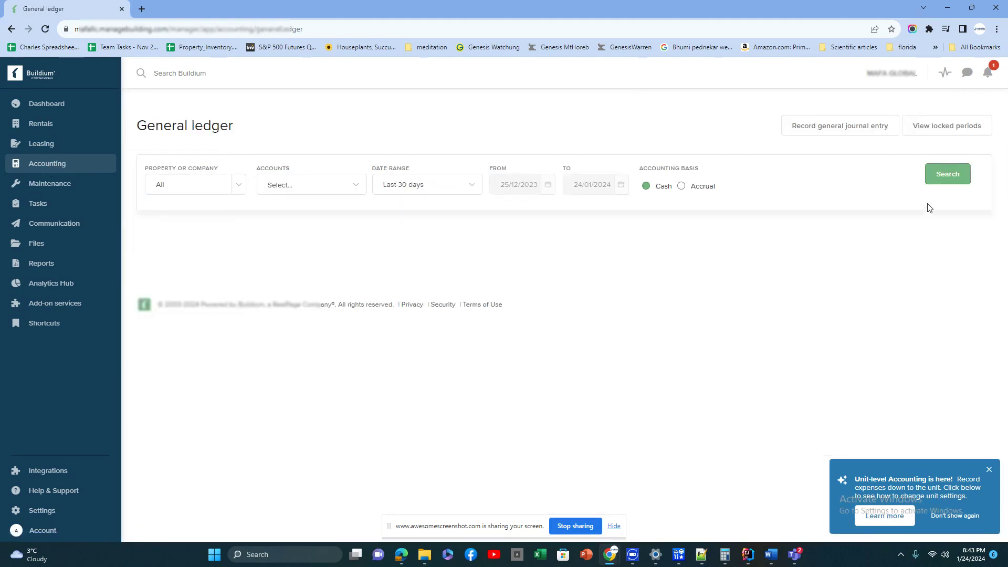
left_click(239, 186)
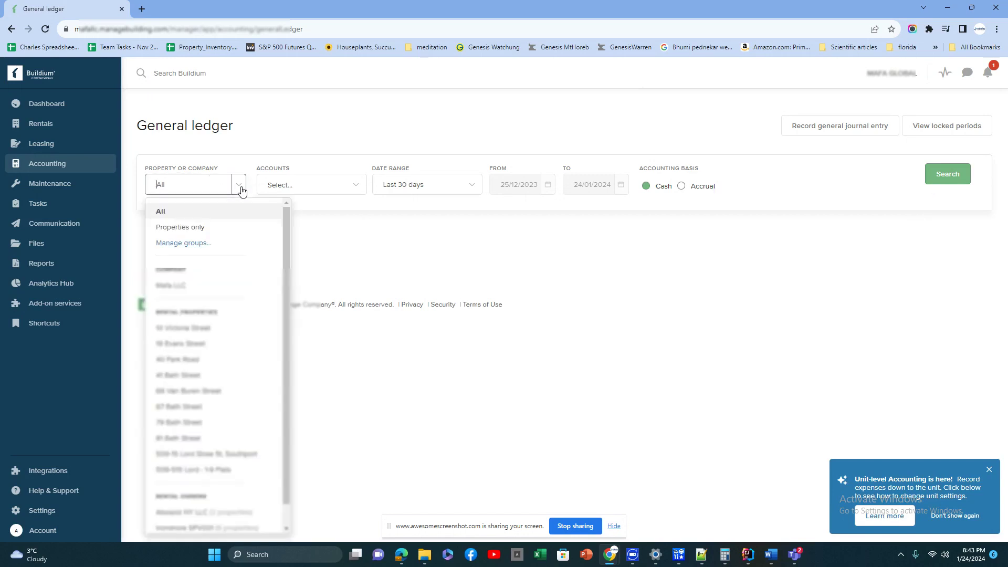
left_click(181, 329)
left_click(428, 186)
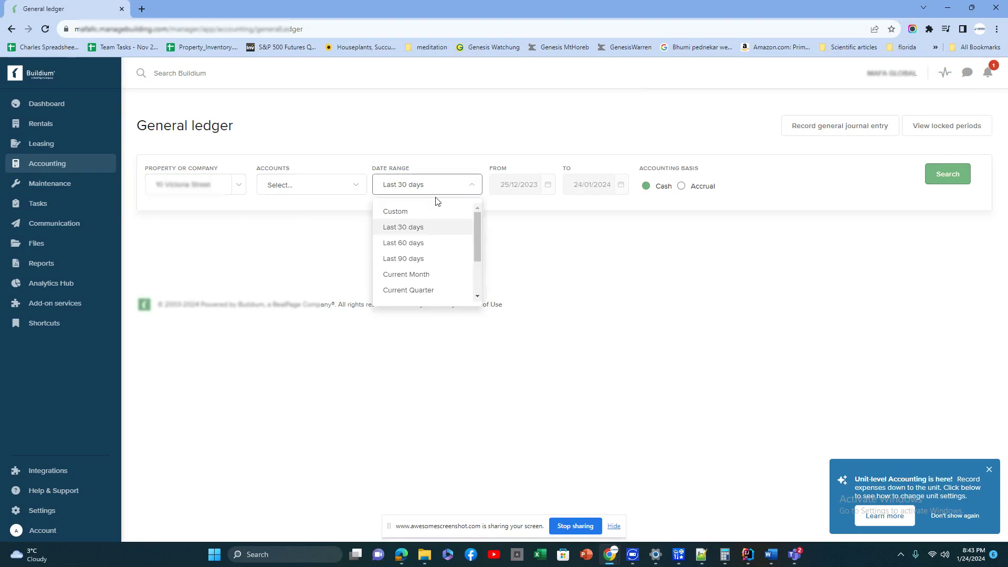
scroll(451, 279, "down", 1)
scroll(441, 270, "down", 1)
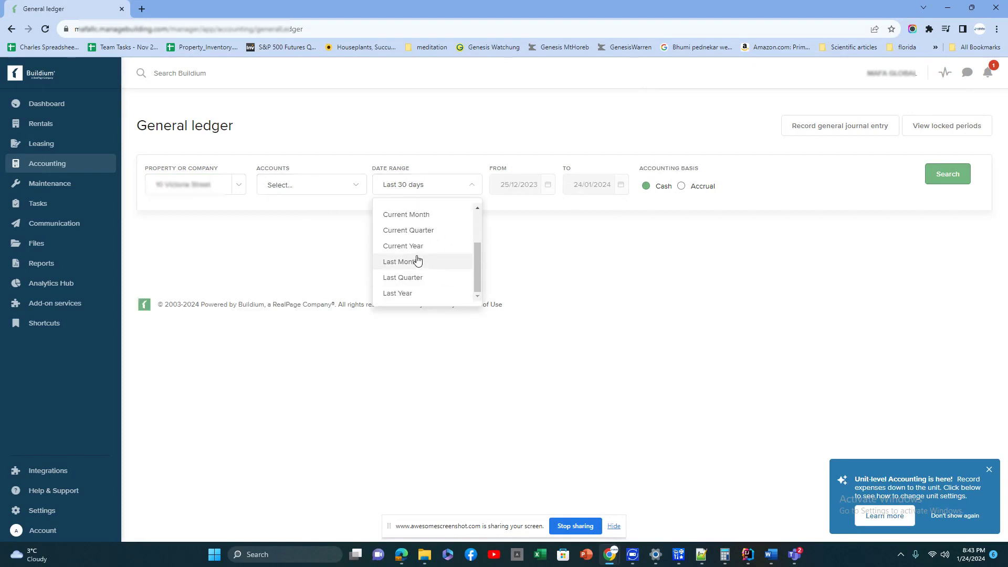
left_click(413, 294)
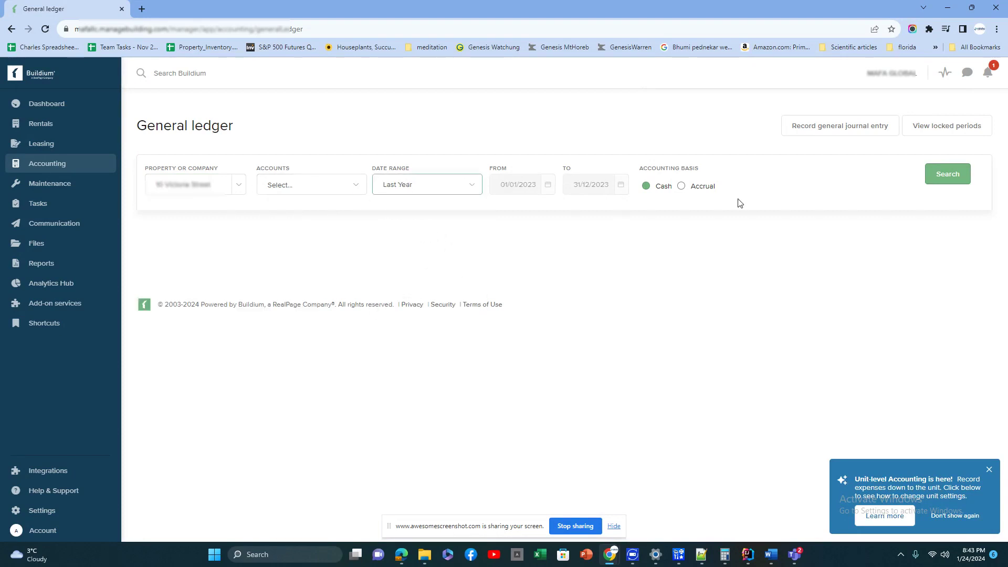
left_click(945, 175)
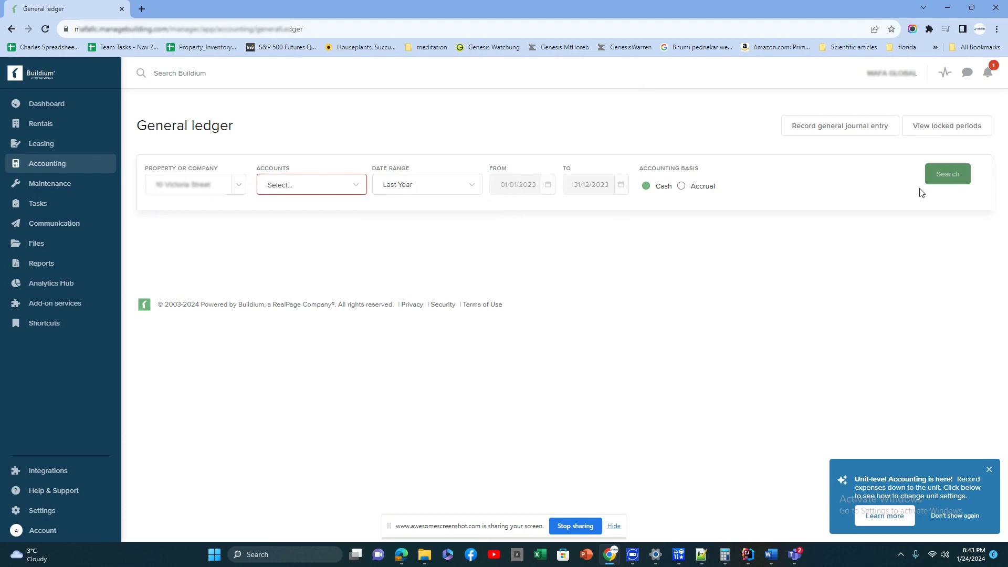
Step: Include all 72 accounts and run the ledger search
left_click(311, 187)
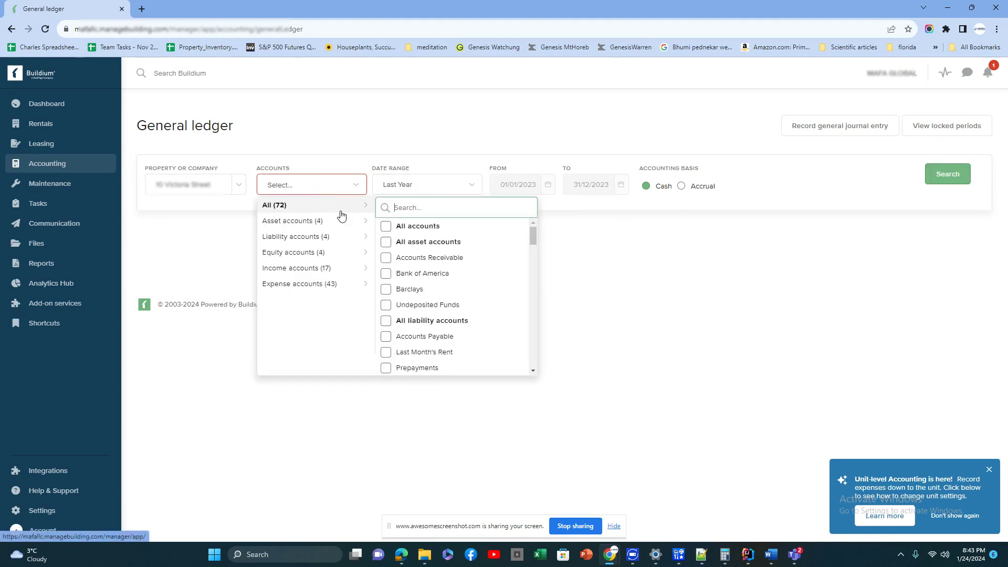
left_click(407, 229)
left_click(651, 261)
left_click(947, 175)
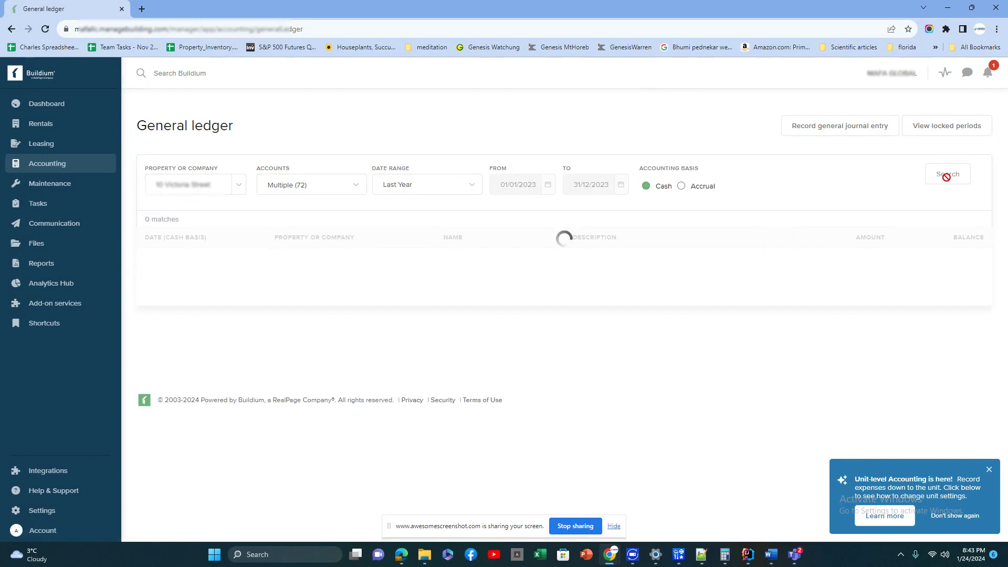
scroll(379, 349, "down", 10)
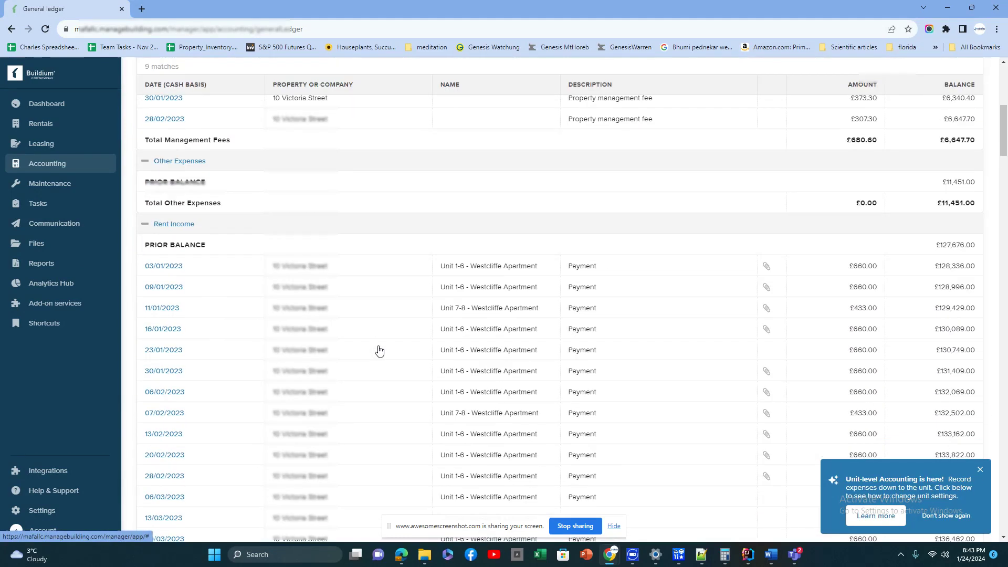
scroll(379, 350, "up", 10)
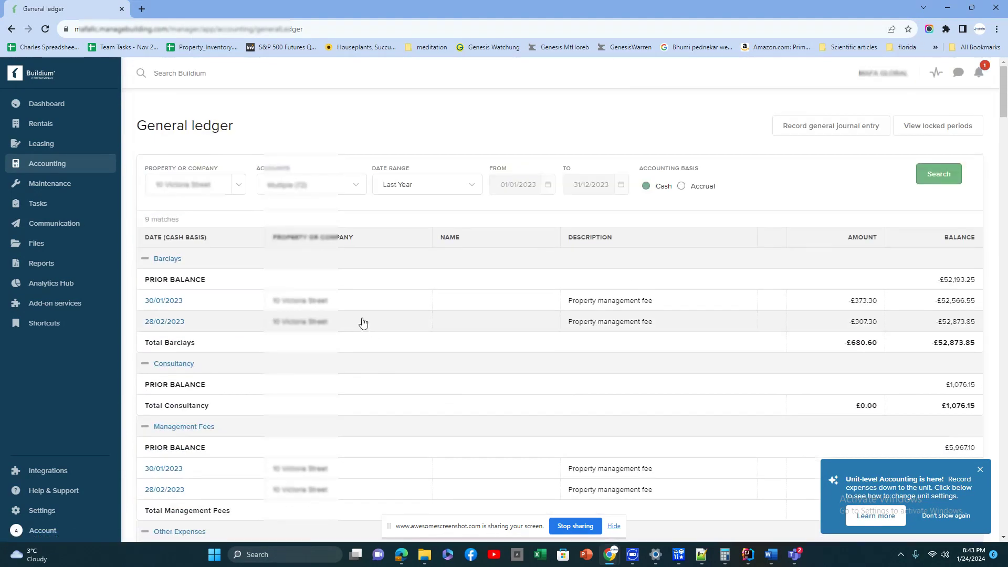
mouse_move(50, 172)
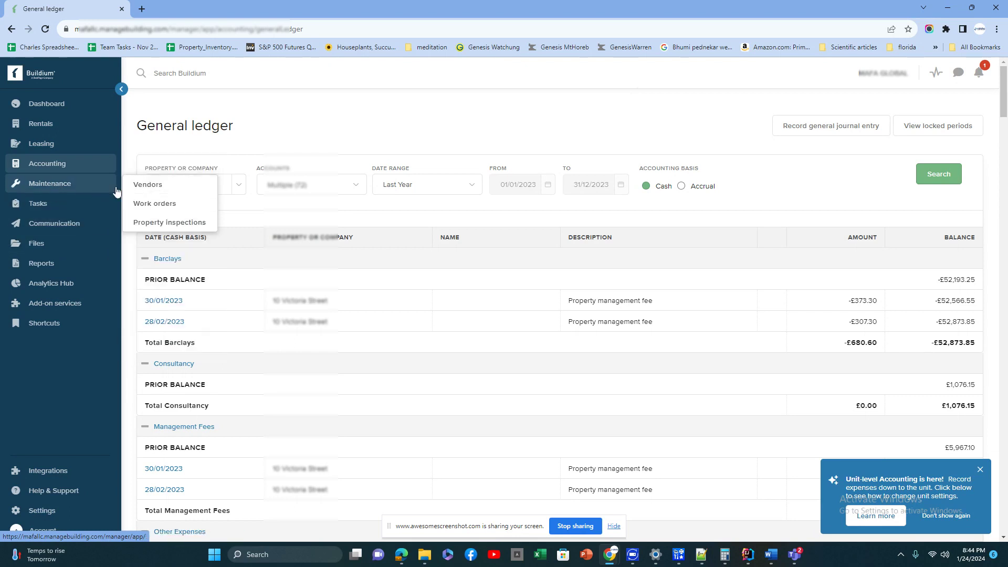
Step: Open Maintenance > Work orders, showing 0 new or in-progress work orders
left_click(155, 204)
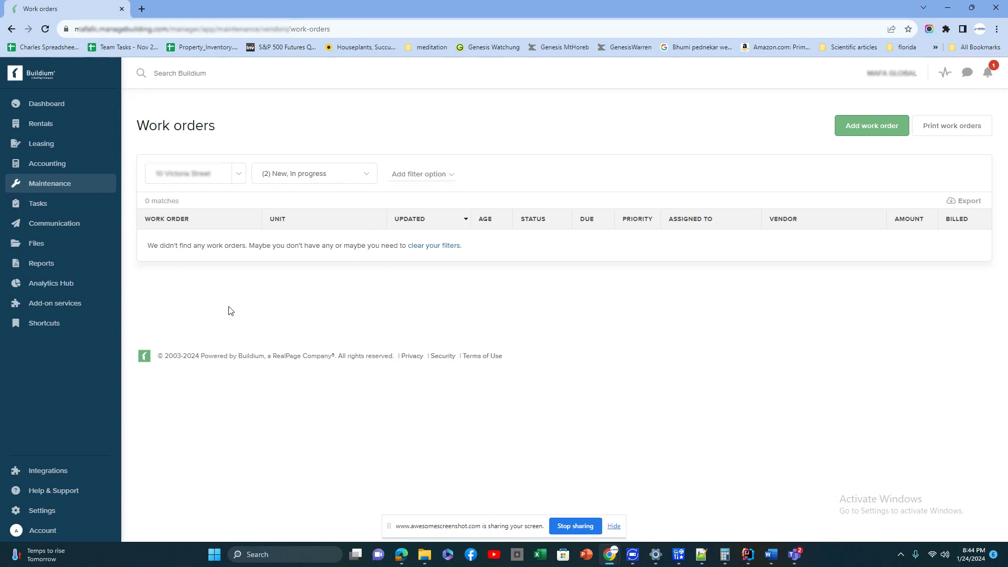
Step: Open the All tasks list, then move on to Communication's empty Text messages page
mouse_move(65, 211)
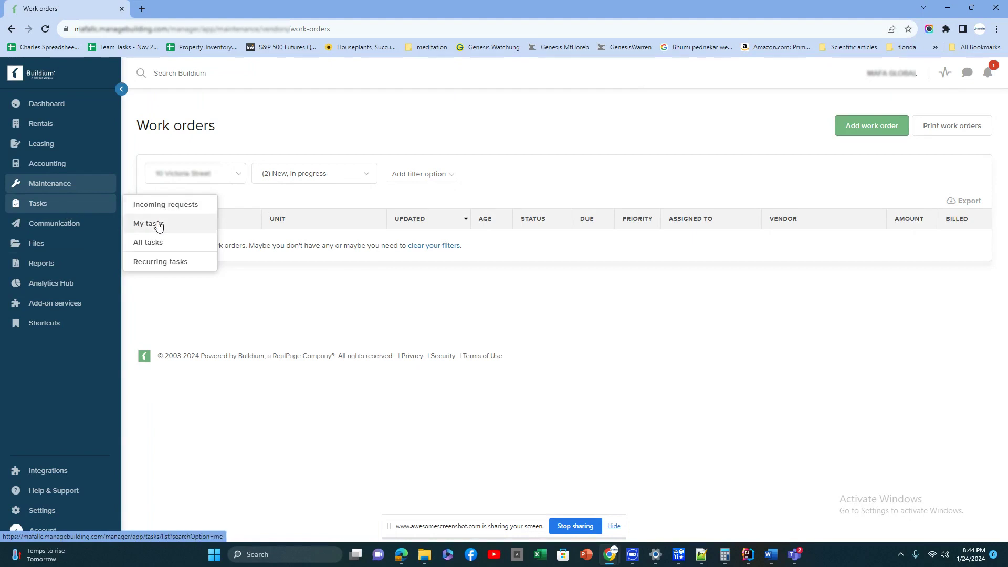
left_click(156, 246)
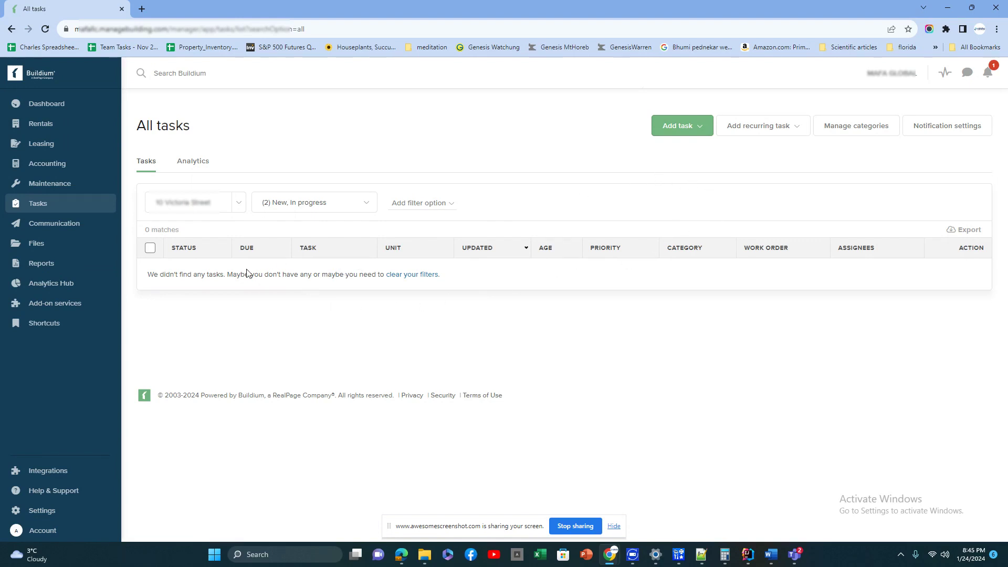
mouse_move(54, 231)
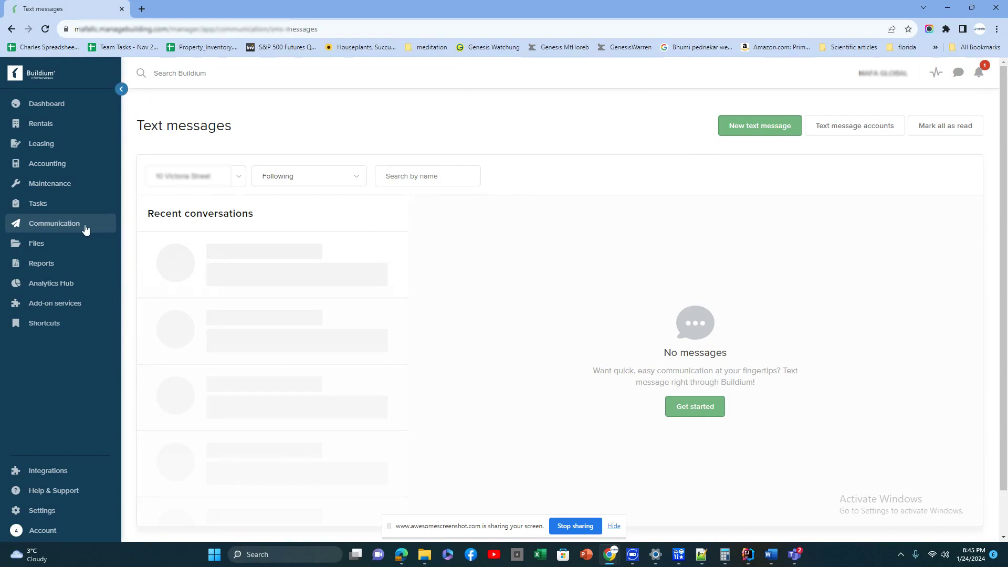
Step: Open Files, listing 315 uploaded files, mostly uncategorized images
left_click(48, 249)
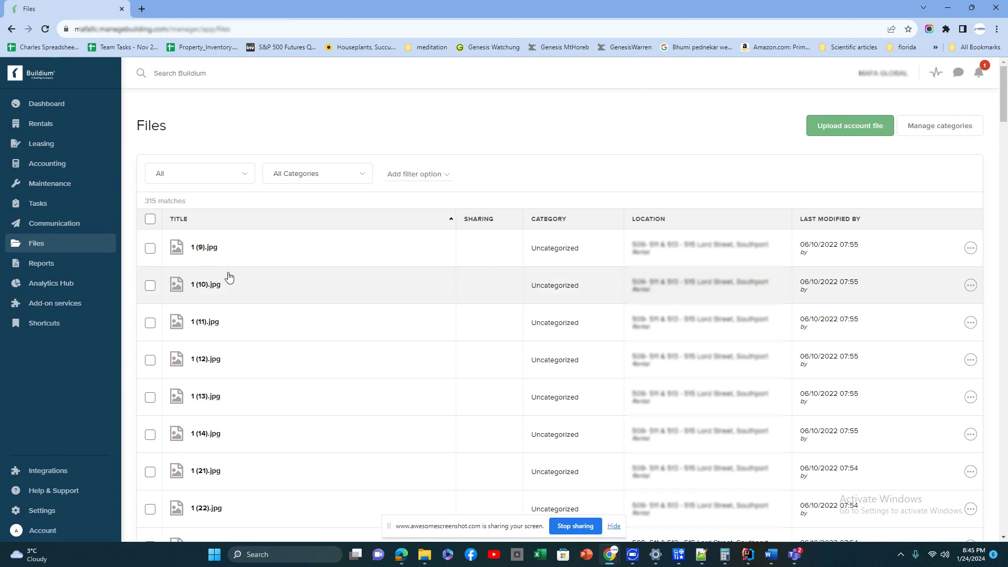
Step: Open the Reports catalogue and scroll through the report categories
left_click(73, 269)
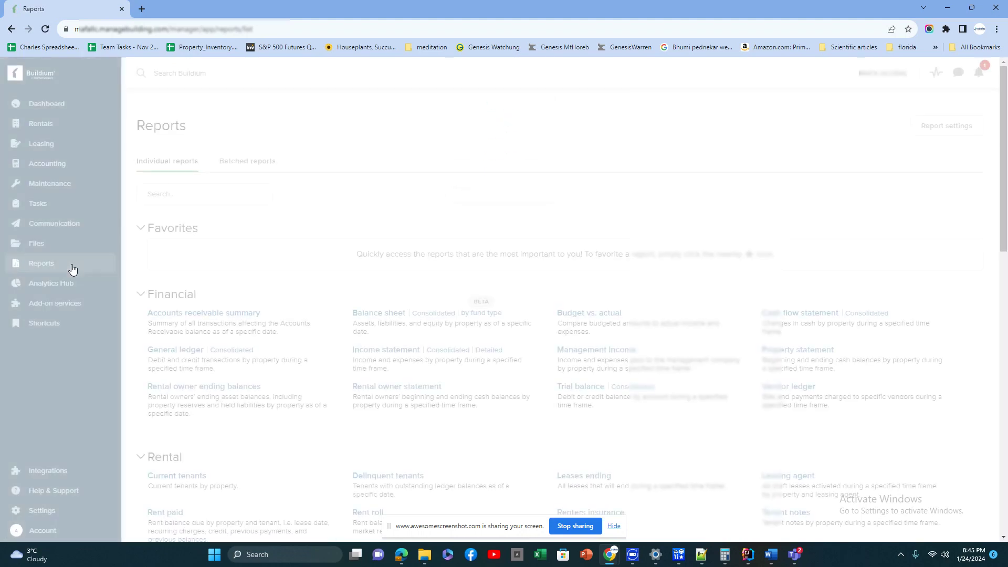
scroll(207, 317, "down", 10)
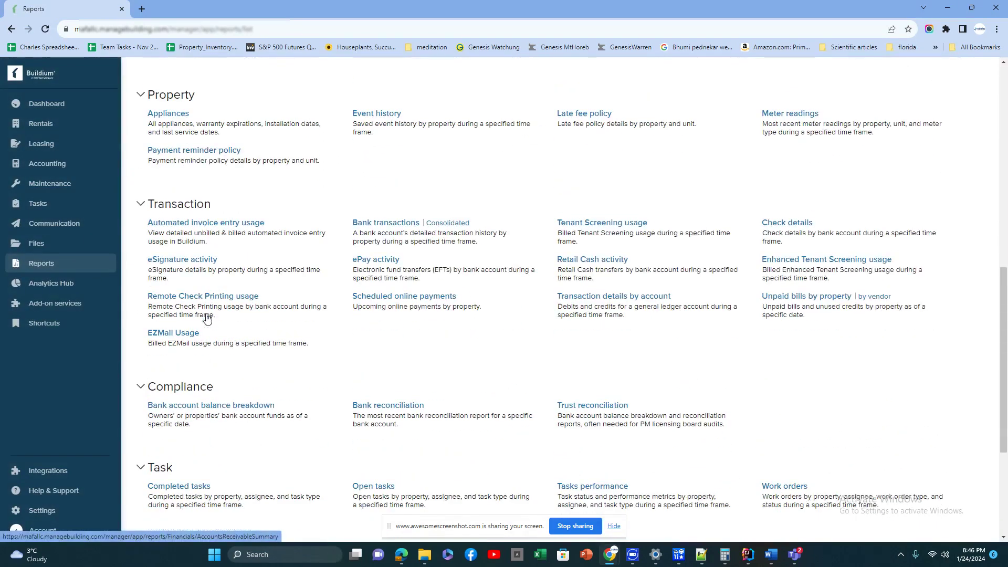
scroll(207, 317, "down", 4)
scroll(204, 309, "up", 15)
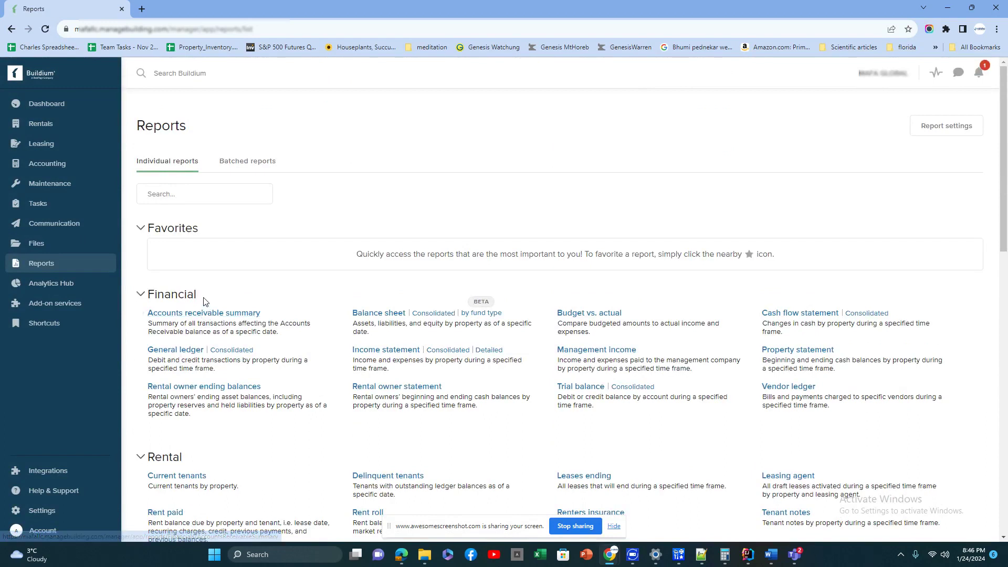
scroll(192, 314, "down", 3)
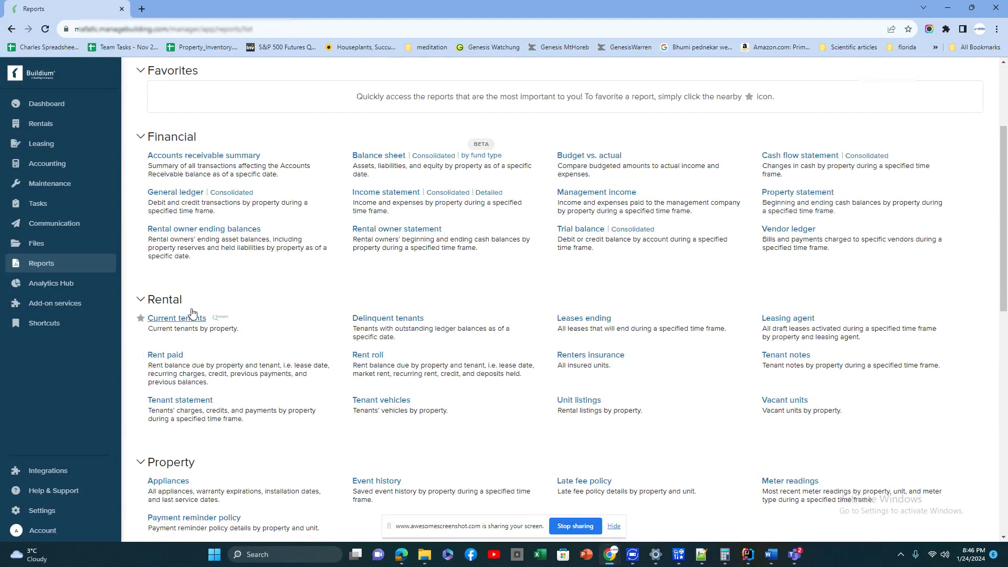
scroll(367, 389, "down", 4)
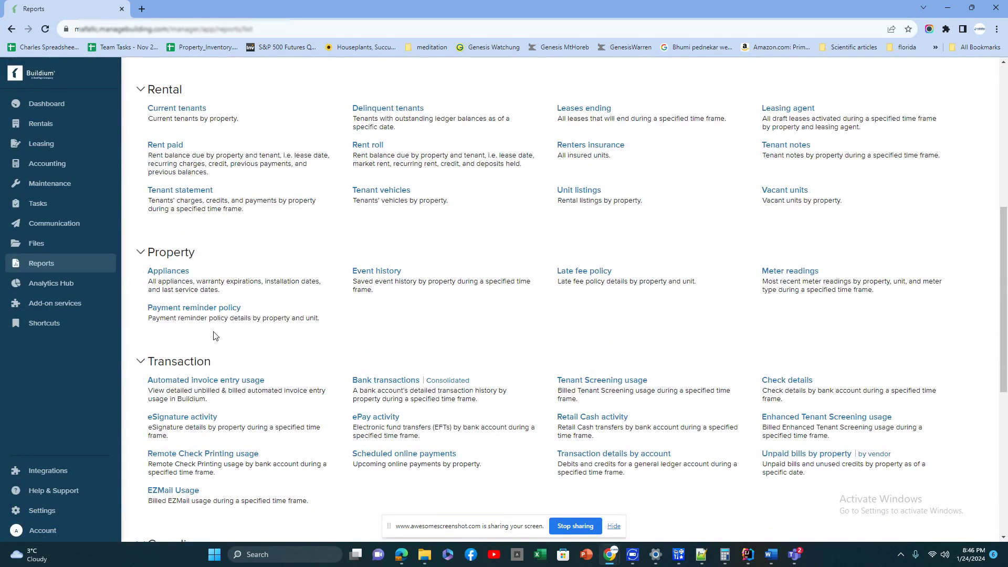
Step: Reach the Compliance, Task and Administrative reports at the bottom, then go to Analytics Hub
scroll(229, 370, "down", 4)
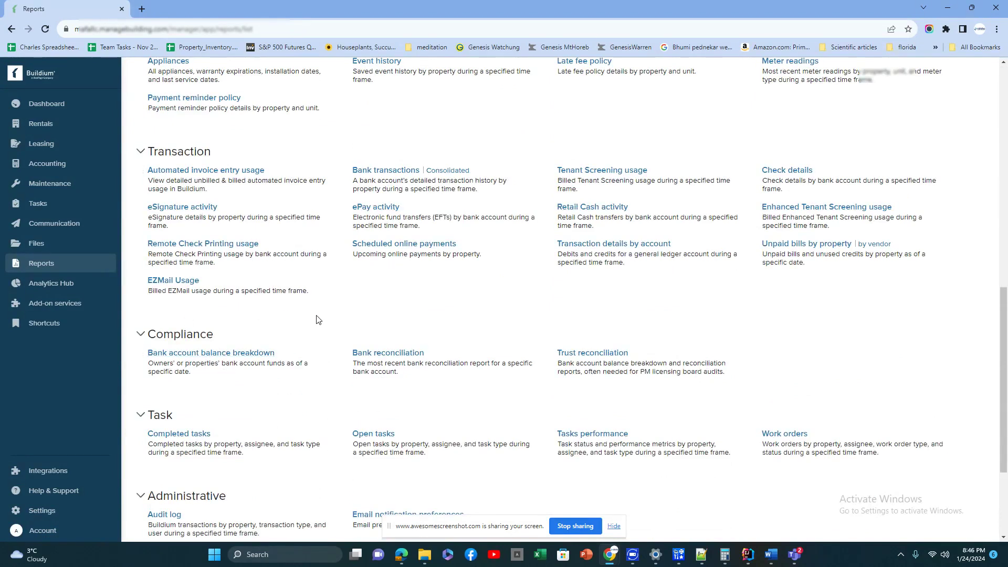
scroll(284, 375, "down", 3)
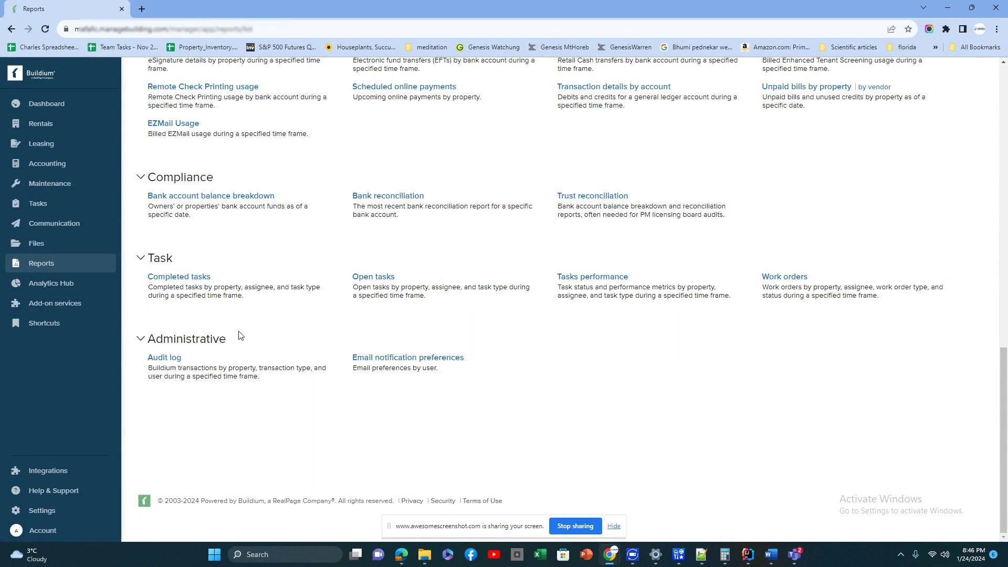
left_click(64, 290)
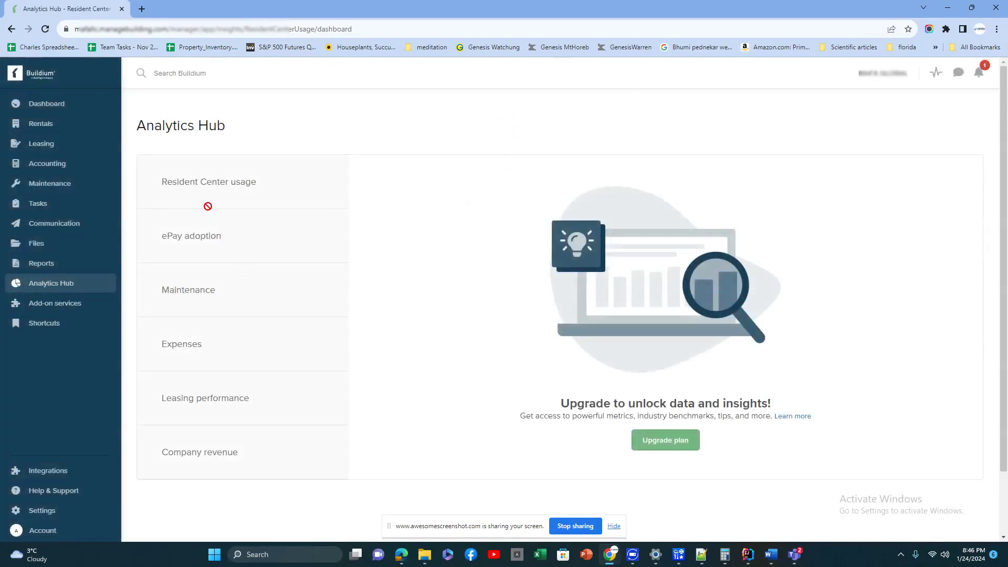
Step: Scroll down the Analytics Hub to see all six insight areas locked behind the upgrade prompt
scroll(284, 314, "down", 2)
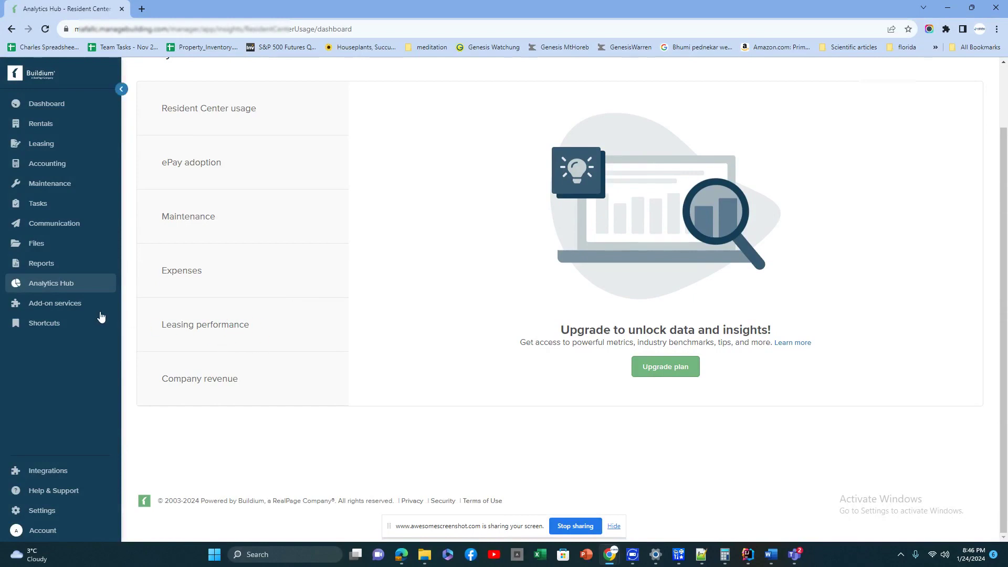
Step: Open Add-on services and scroll down past ePay, EZMail and Showings Coordinator cards
left_click(67, 306)
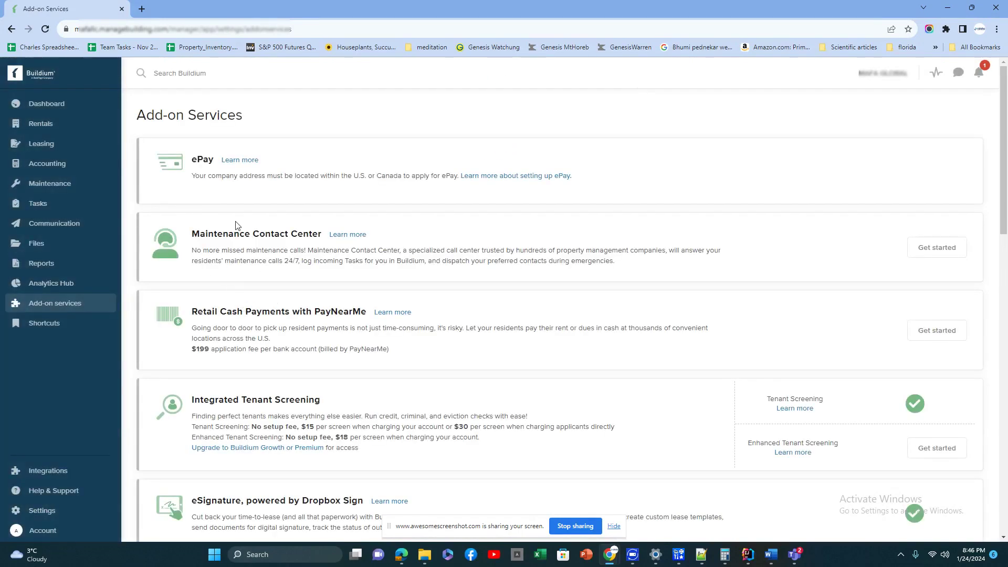
scroll(264, 326, "down", 1)
scroll(264, 325, "down", 2)
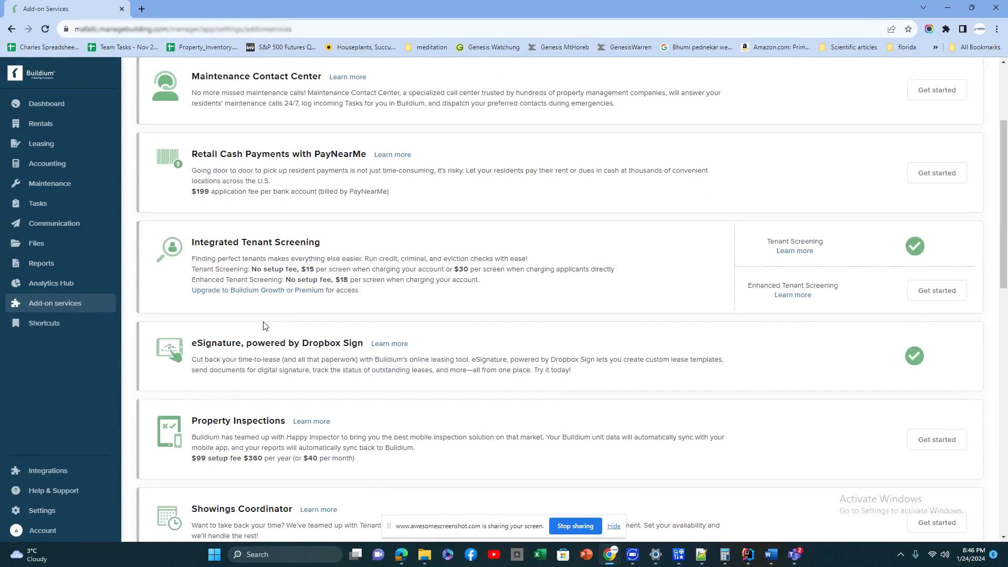
scroll(264, 326, "down", 3)
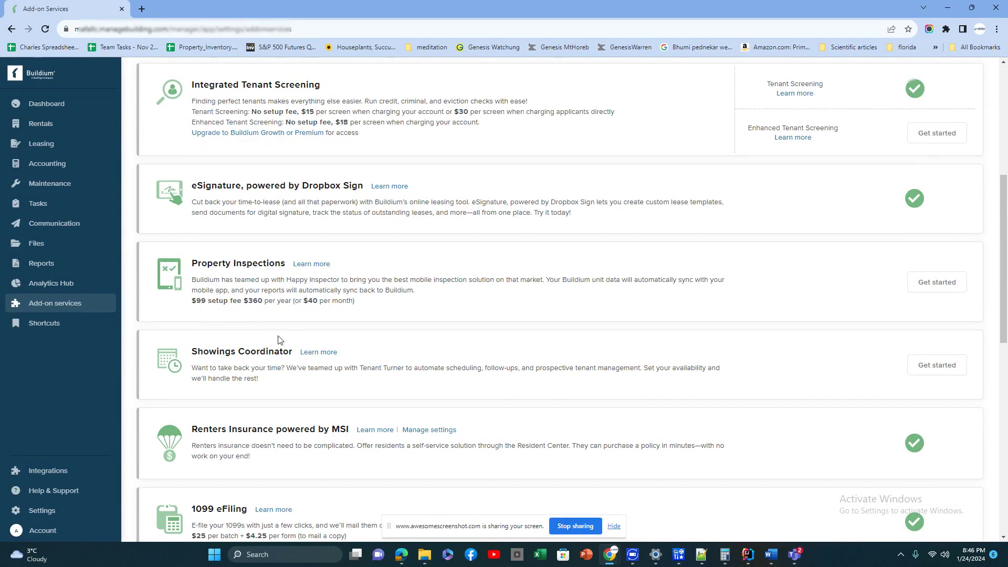
scroll(252, 347, "down", 2)
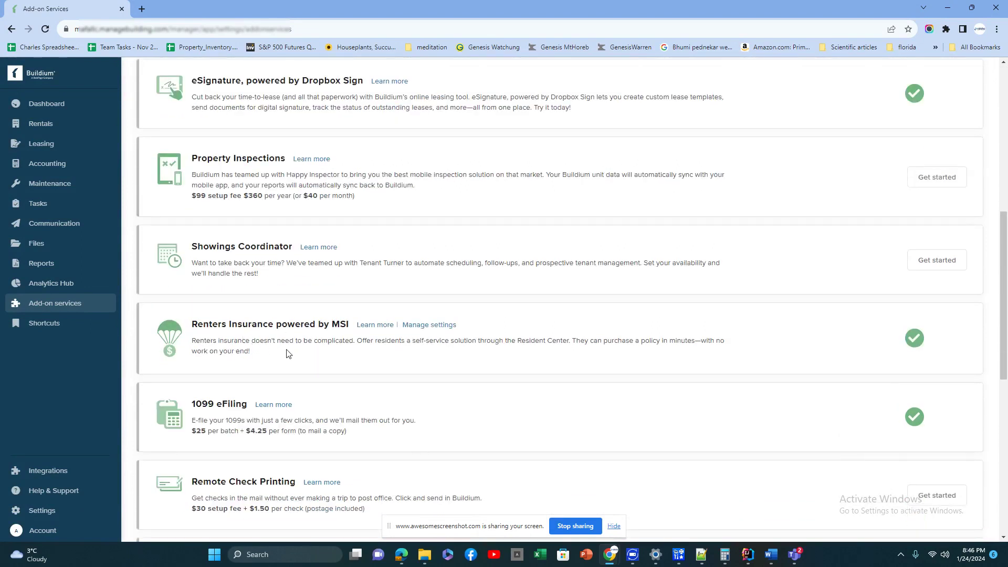
scroll(294, 352, "down", 4)
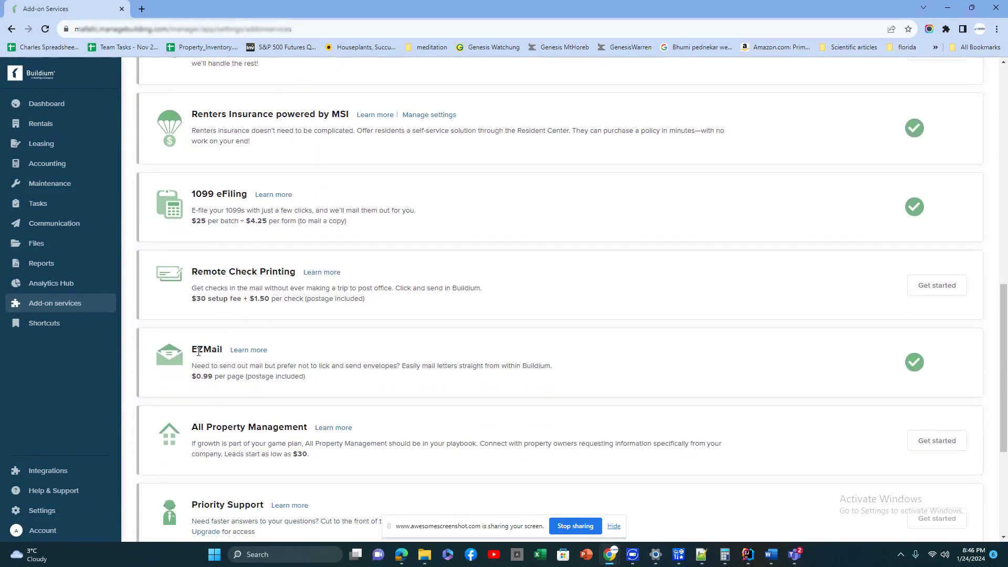
scroll(252, 349, "down", 4)
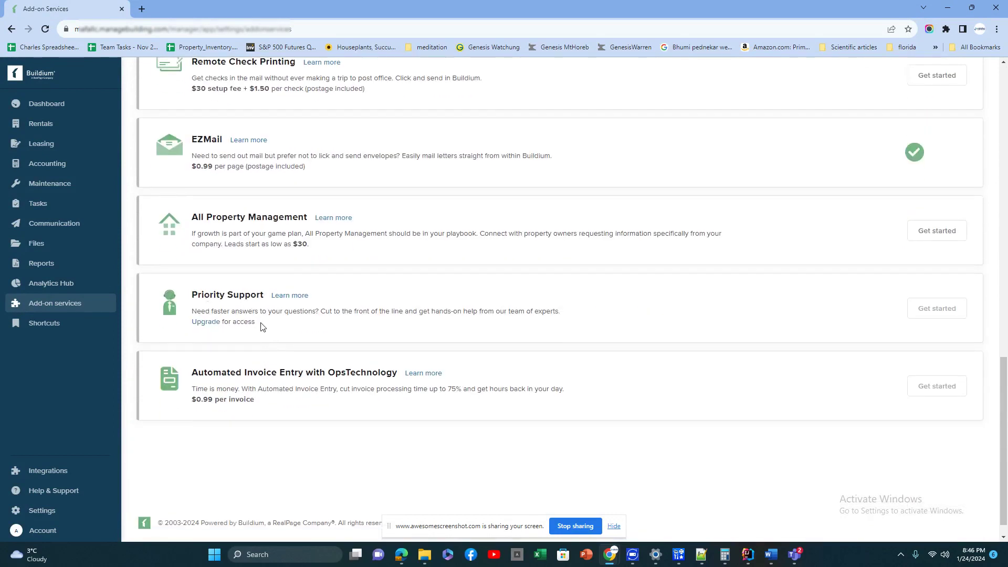
Step: Scroll back up to the active Tenant Screening, eSignature and MSI Renters Insurance add-ons
scroll(239, 315, "up", 5)
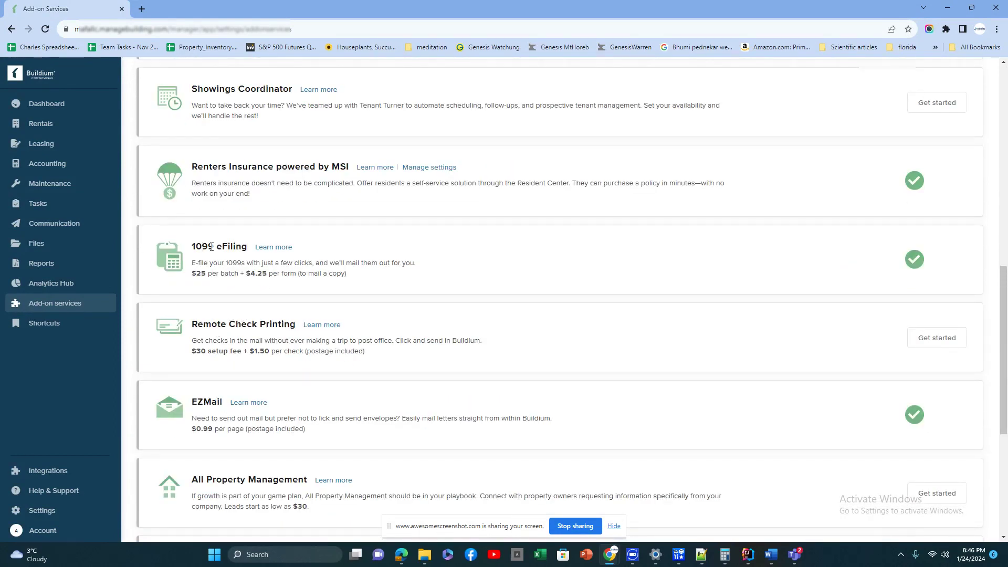
left_click_drag(193, 265, 347, 275)
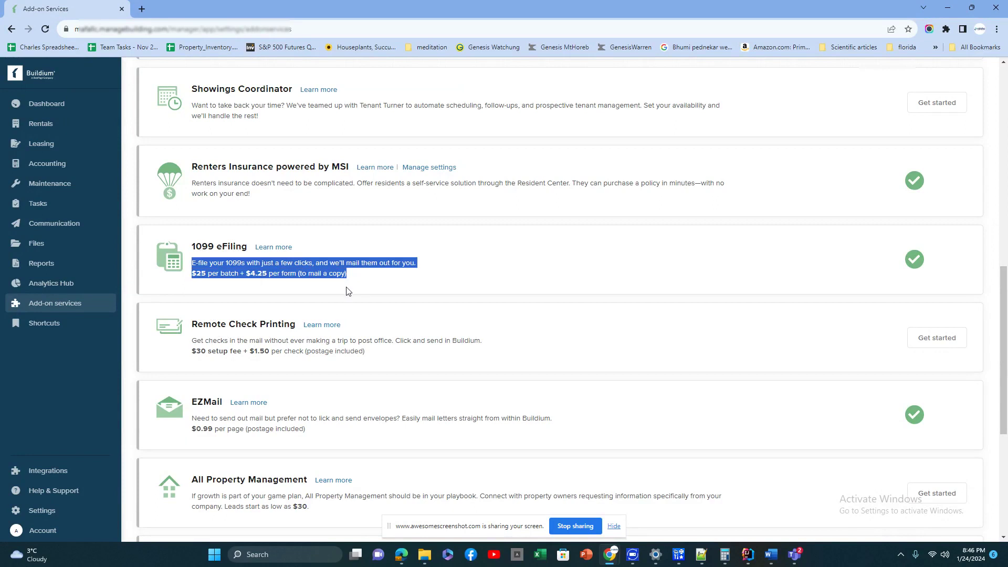
scroll(341, 292, "up", 3)
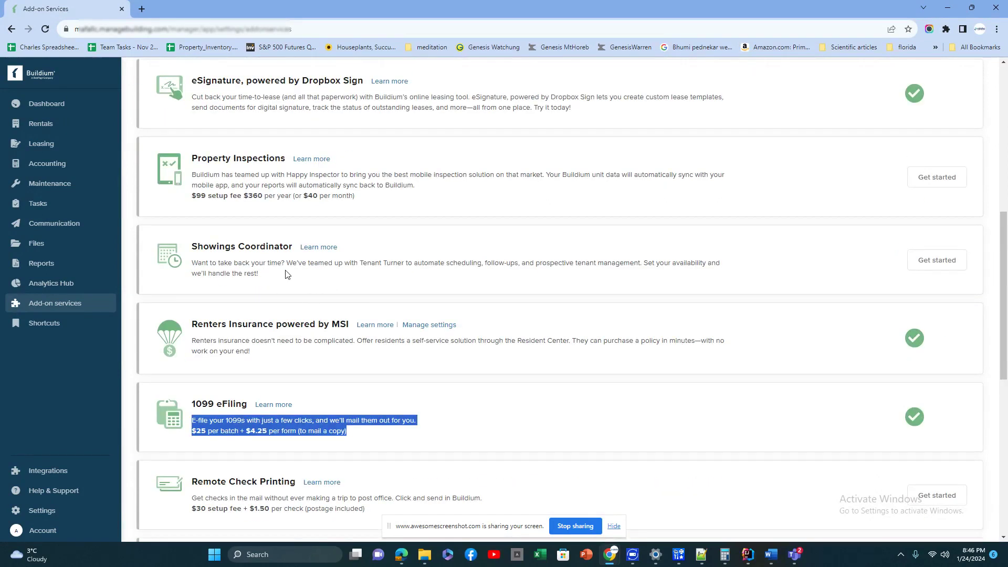
left_click_drag(302, 286, 246, 273)
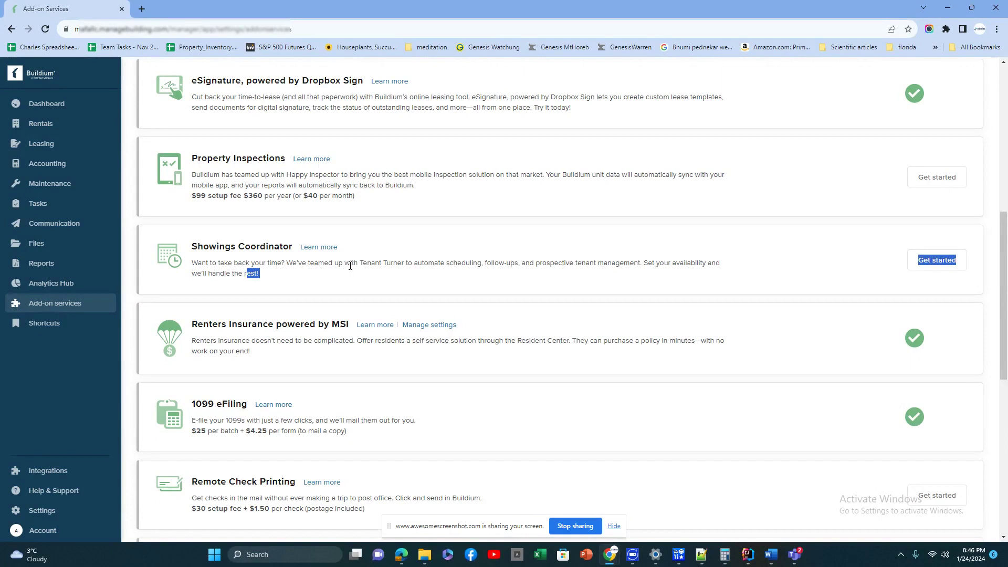
scroll(287, 261, "up", 3)
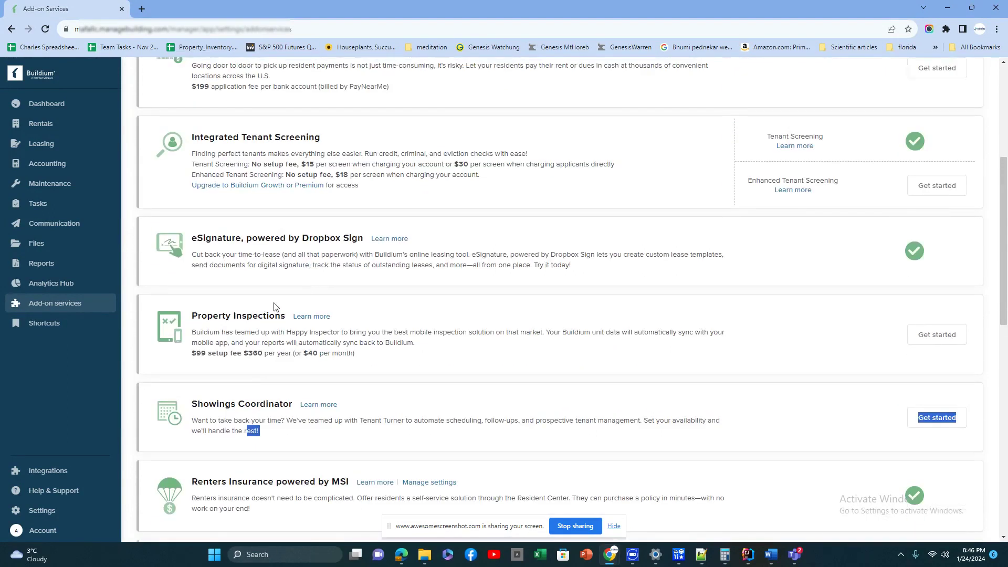
scroll(336, 322, "up", 2)
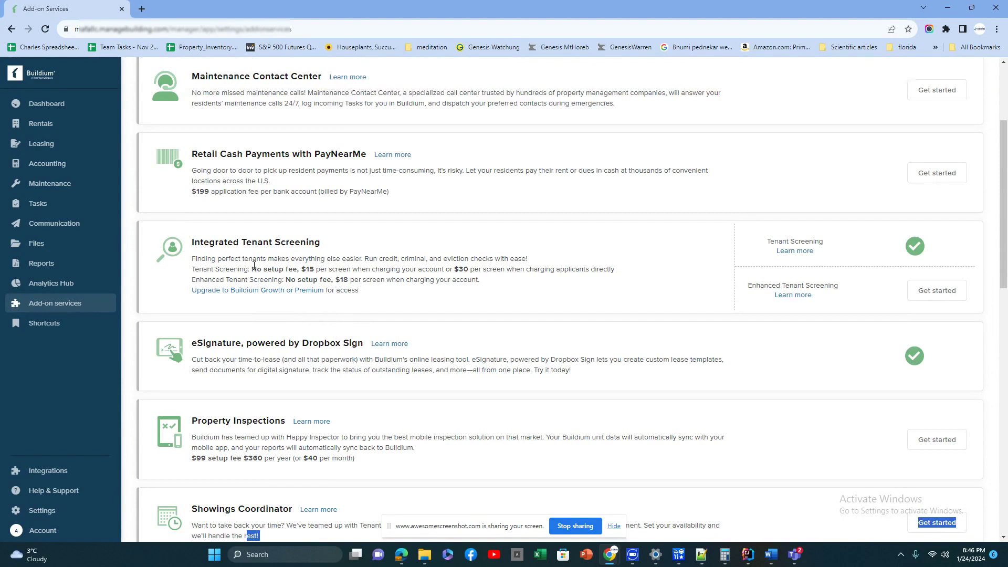
scroll(78, 381, "down", 2)
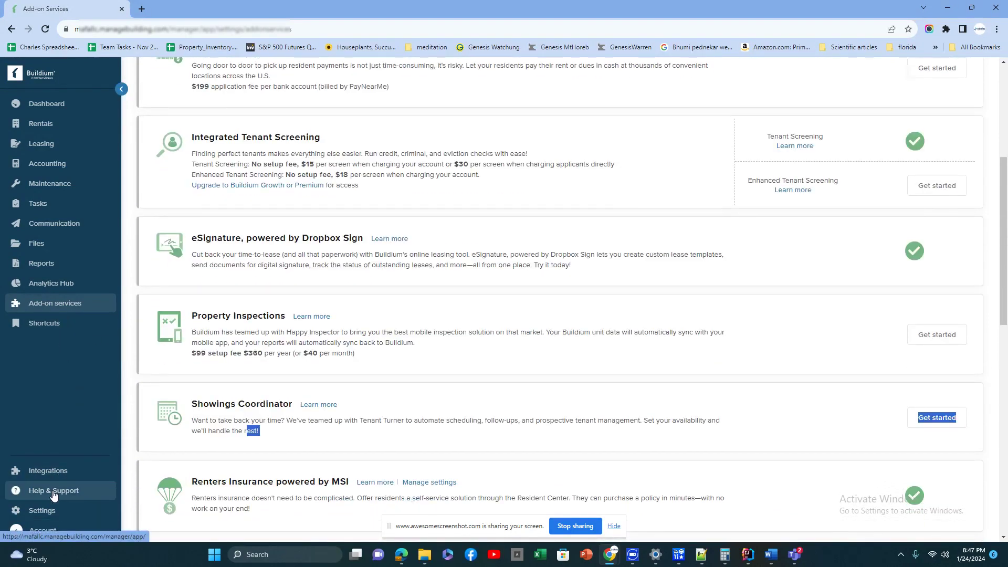
Step: Open Settings > Account > My settings and scroll down to the ticked Privacy consent checkbox
left_click(49, 513)
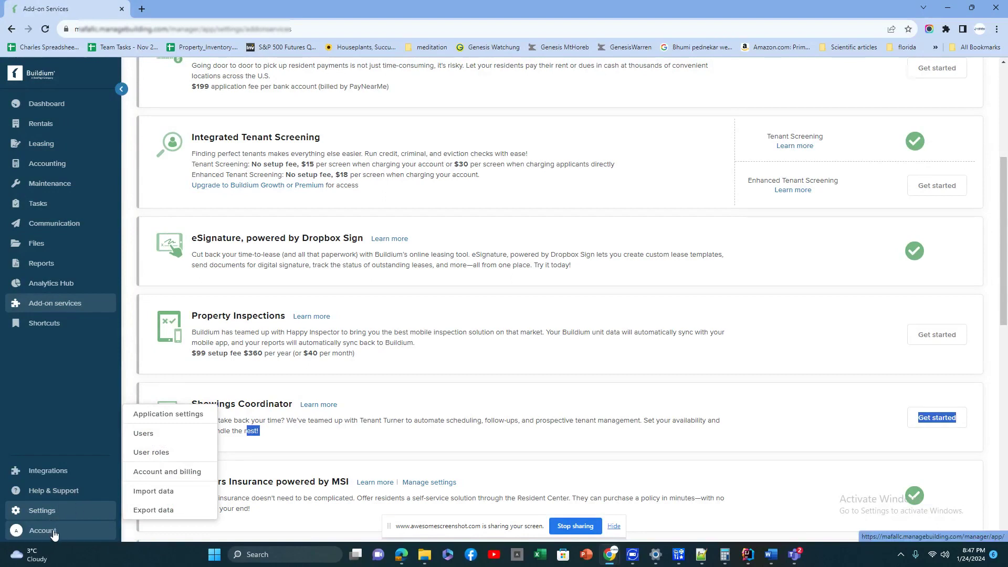
mouse_move(53, 534)
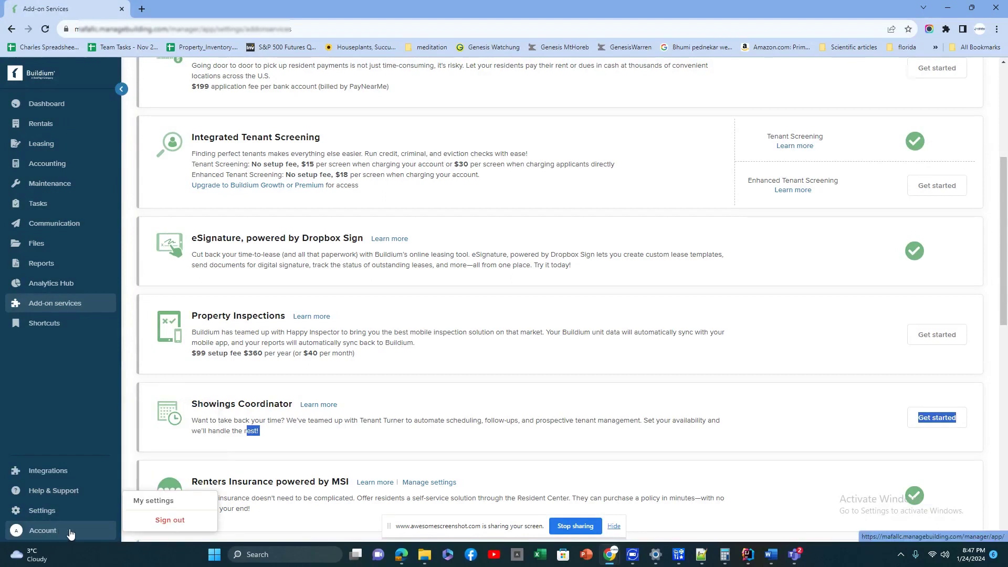
left_click(162, 501)
scroll(356, 426, "down", 4)
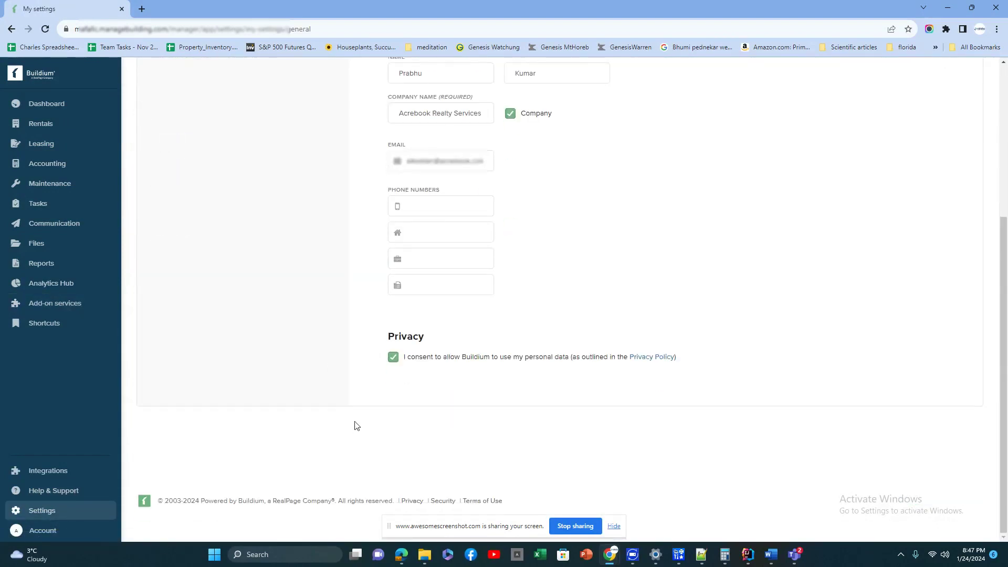
mouse_move(48, 474)
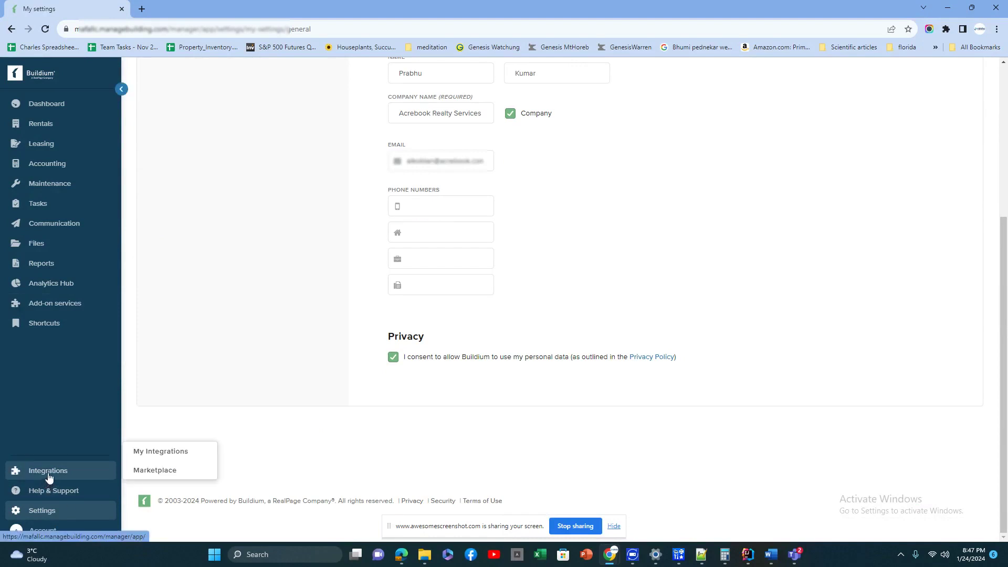
left_click(157, 469)
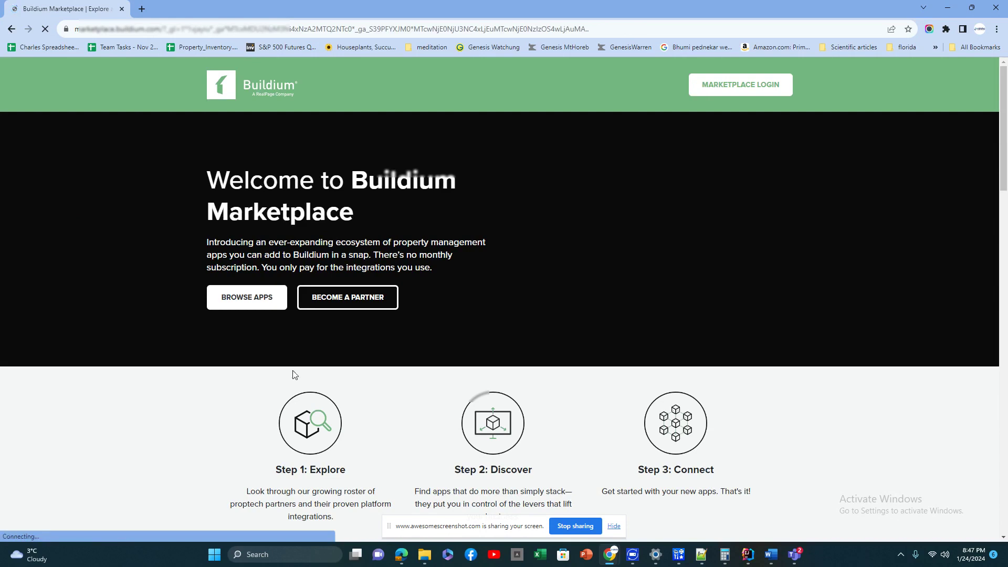
left_click(11, 29)
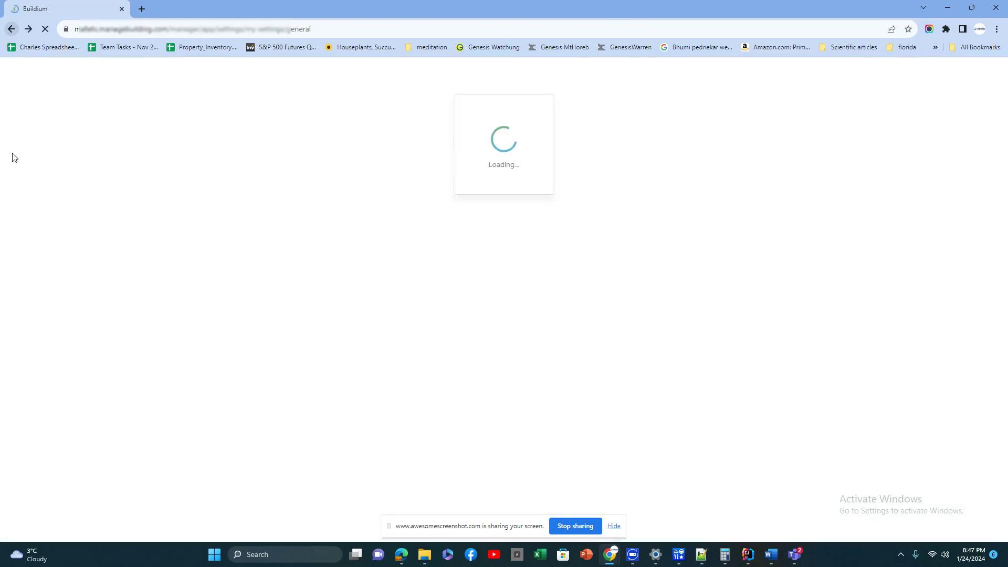